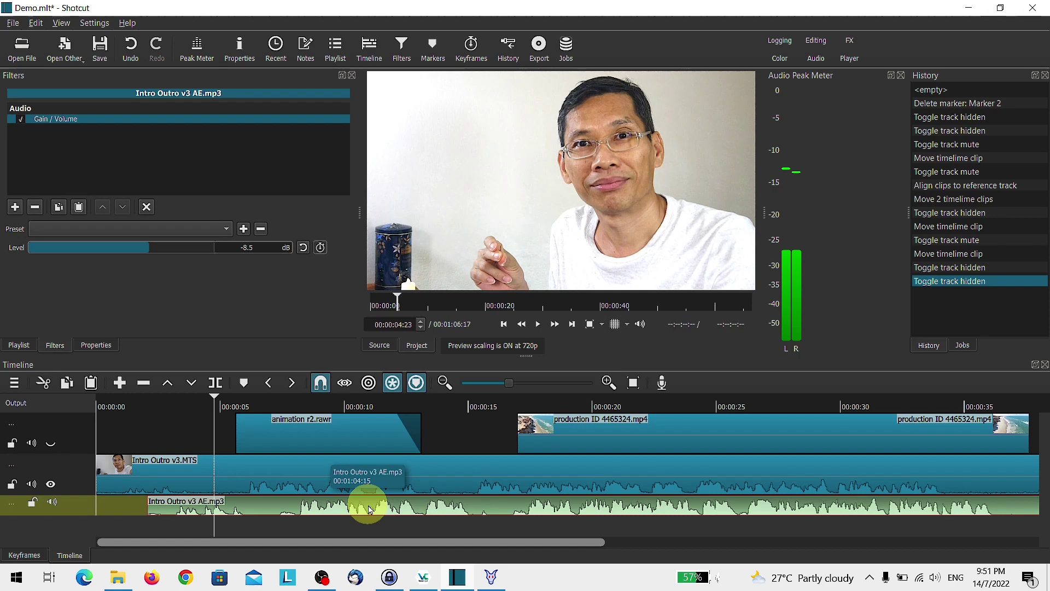
# Align the Intro Outro v3 AE.mp3 clip to reference track V1 and apply the alignment
pyautogui.rightClick(368, 508)
pyautogui.moveTo(381, 498)
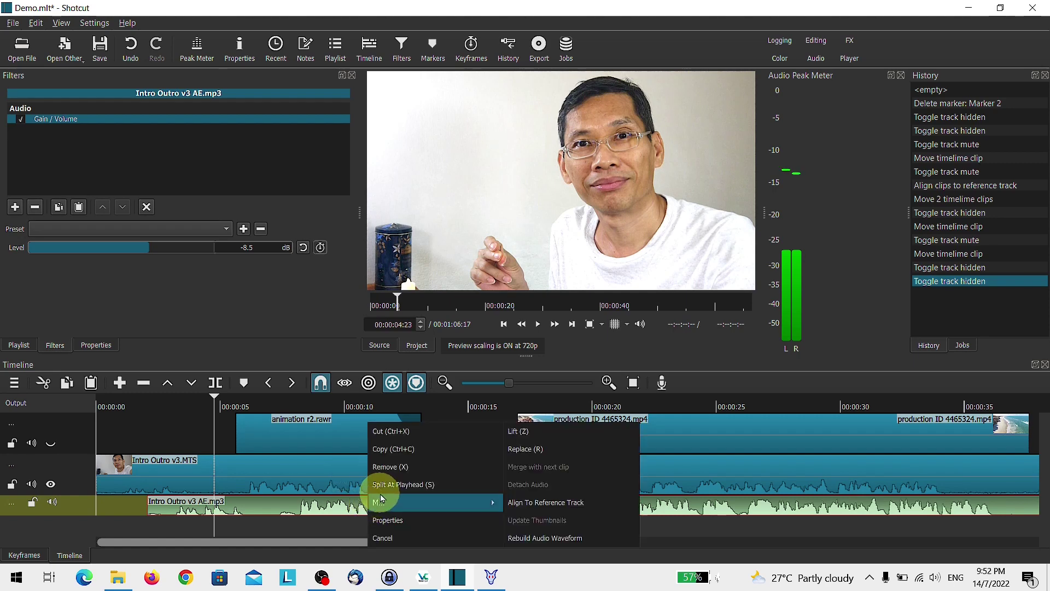
pyautogui.click(520, 502)
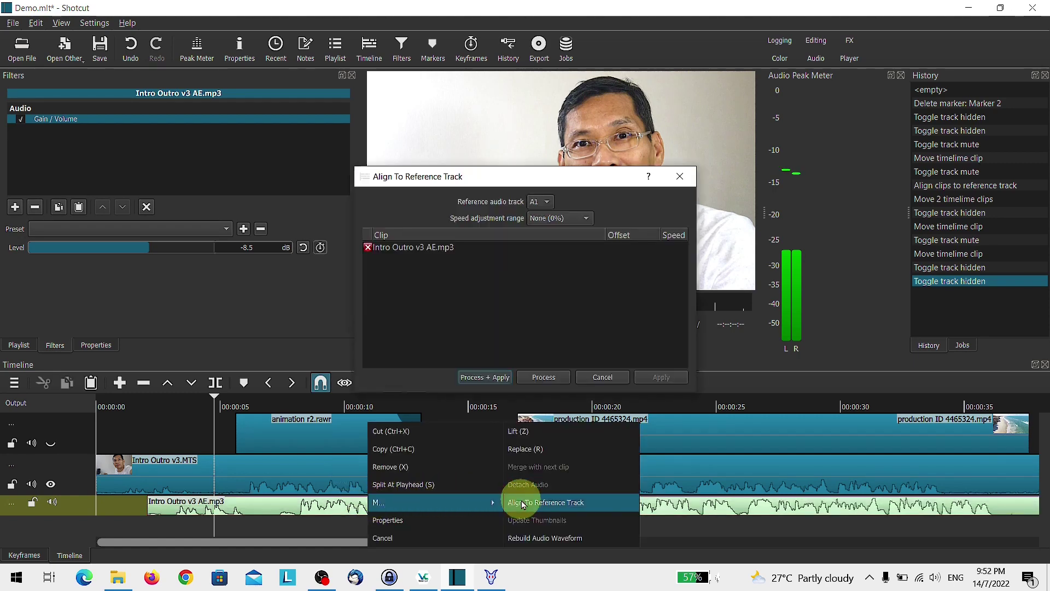
pyautogui.click(550, 202)
pyautogui.click(548, 196)
pyautogui.click(489, 378)
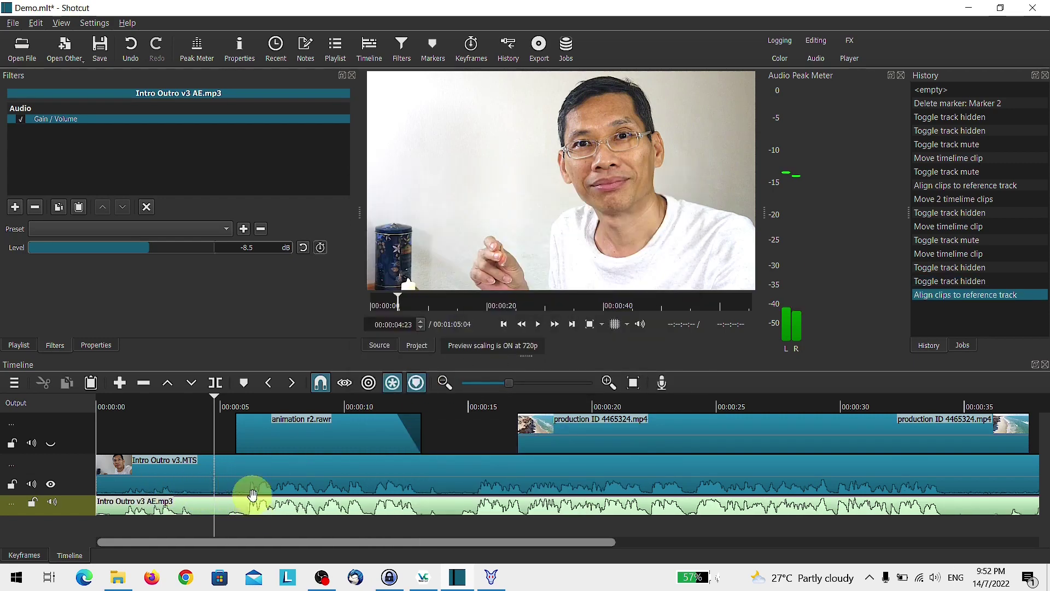
# Play from the 5-second mark to check sync, mute track V1, and replay to confirm
pyautogui.click(221, 403)
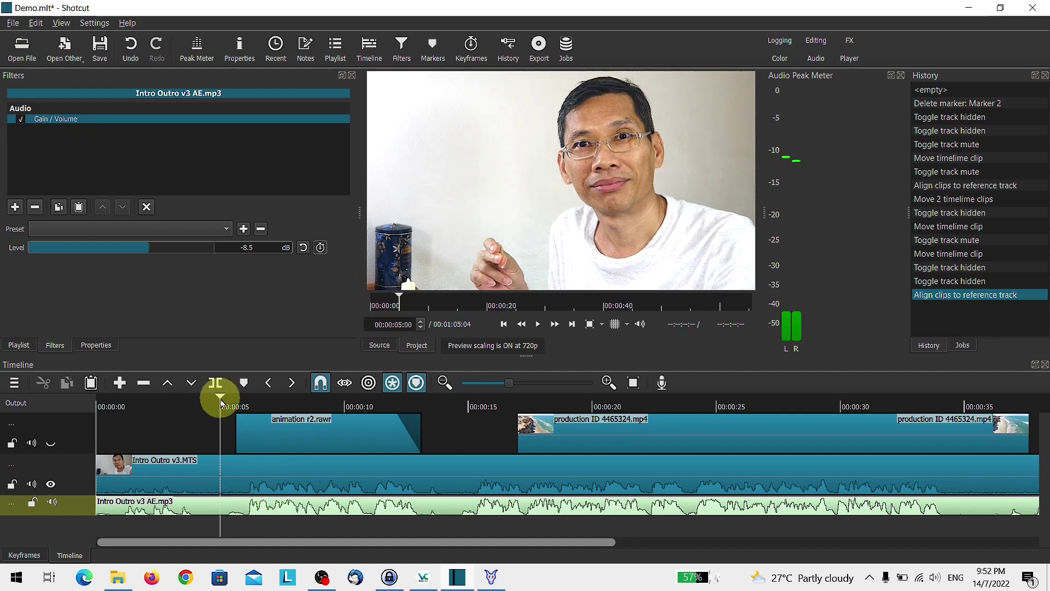
pyautogui.press('space')
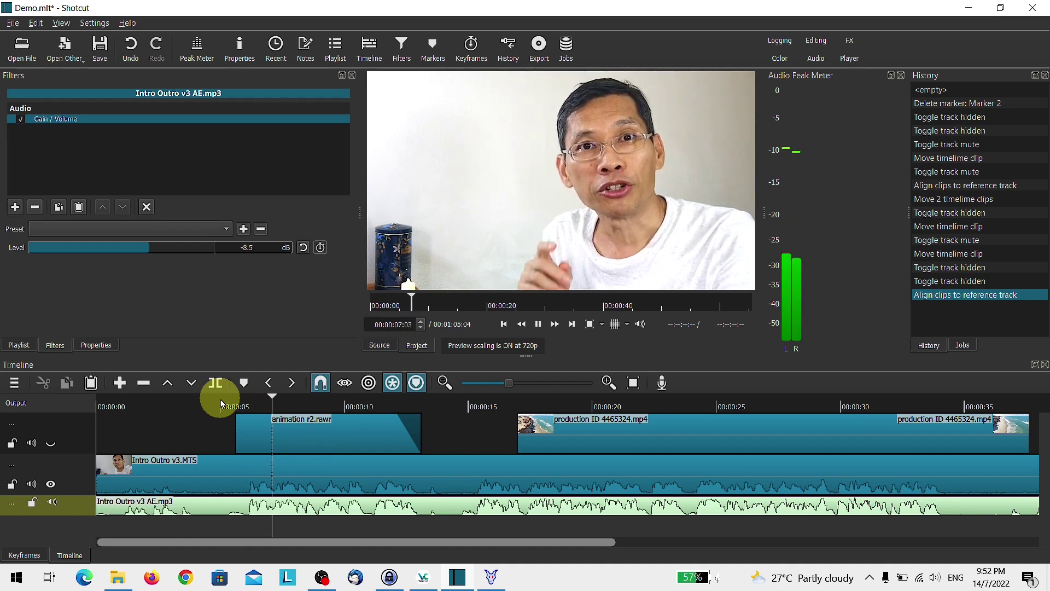
pyautogui.press('space')
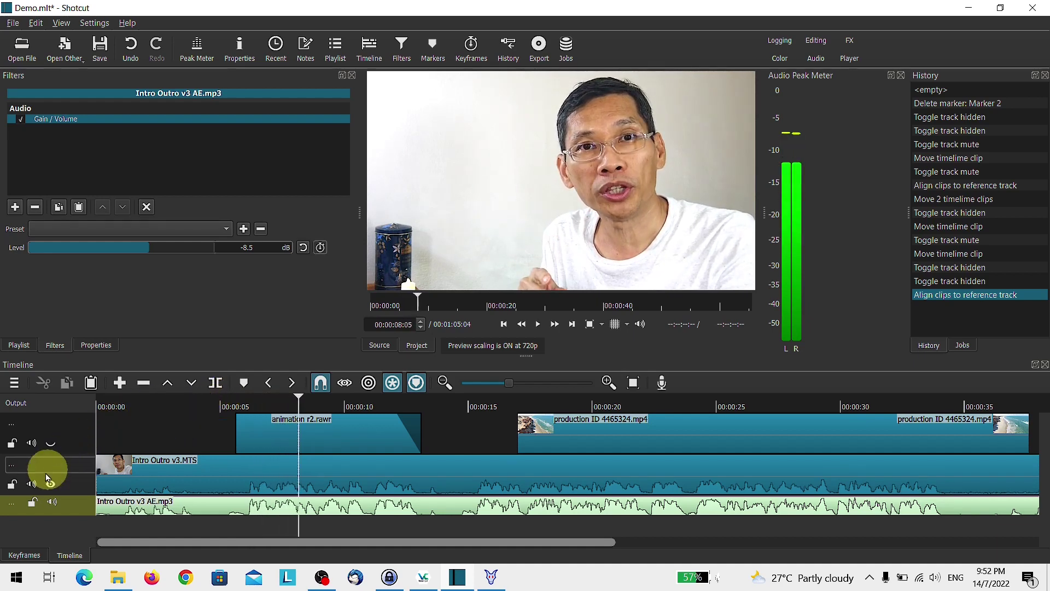
pyautogui.click(31, 484)
pyautogui.press('space')
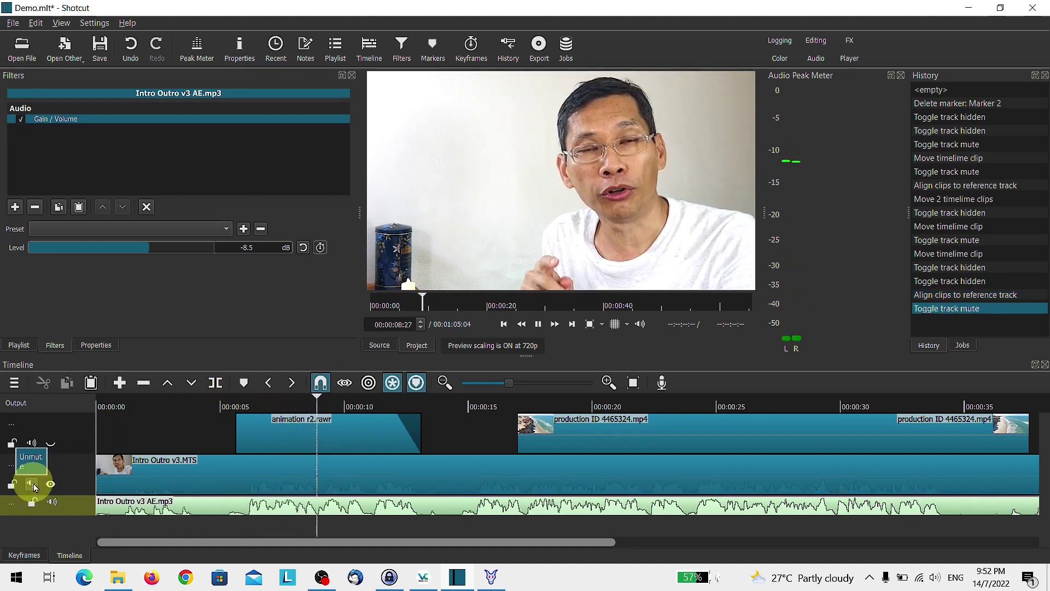
pyautogui.press('space')
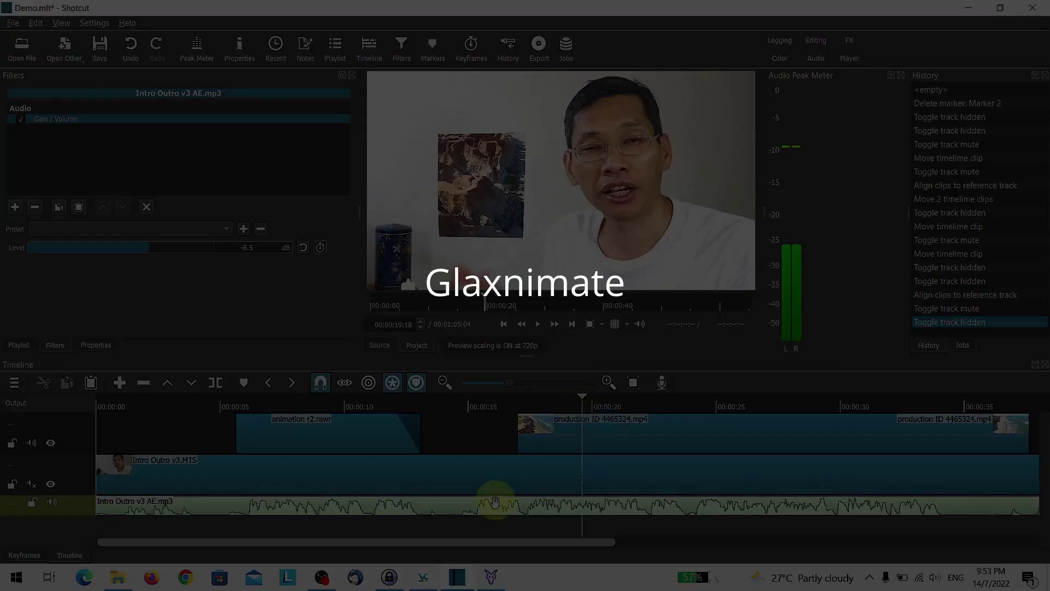
# Delete the red rectangle in Glaxnimate and draw a wavy freehand red shape in its place
pyautogui.click(490, 575)
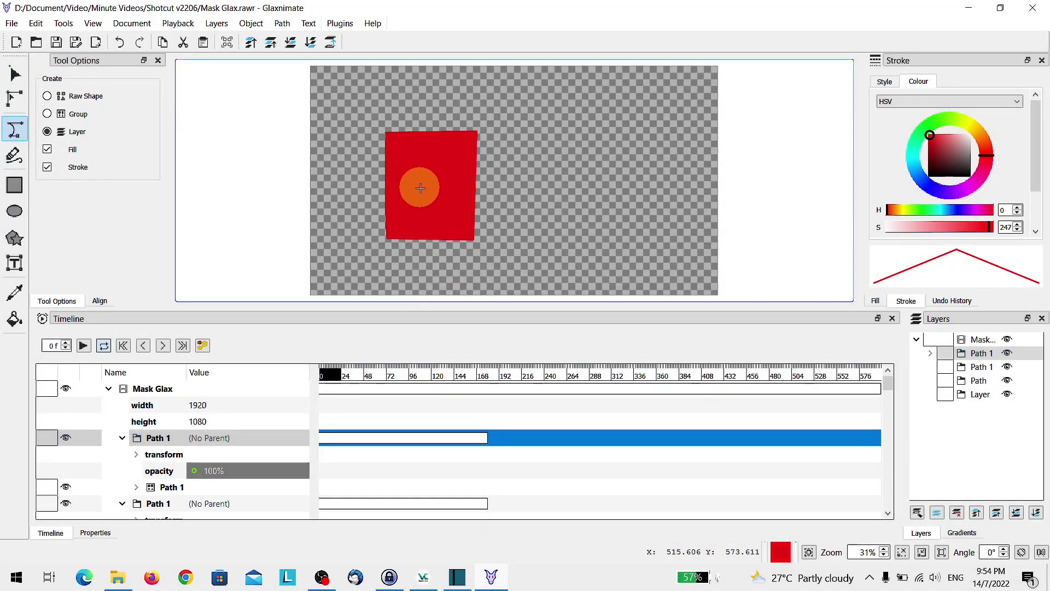
pyautogui.click(16, 75)
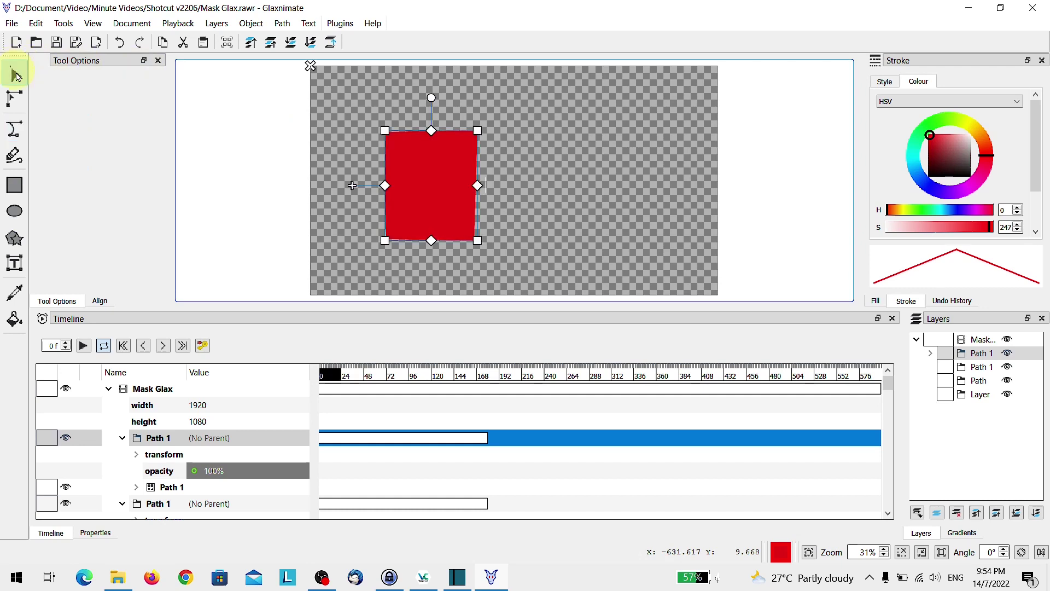
pyautogui.click(440, 181)
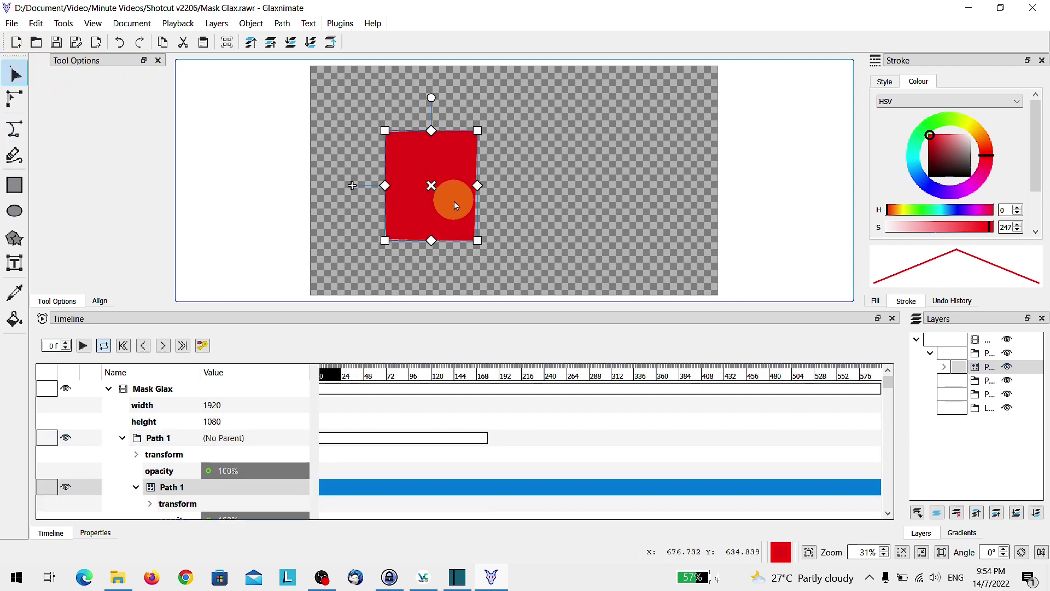
pyautogui.press('Delete')
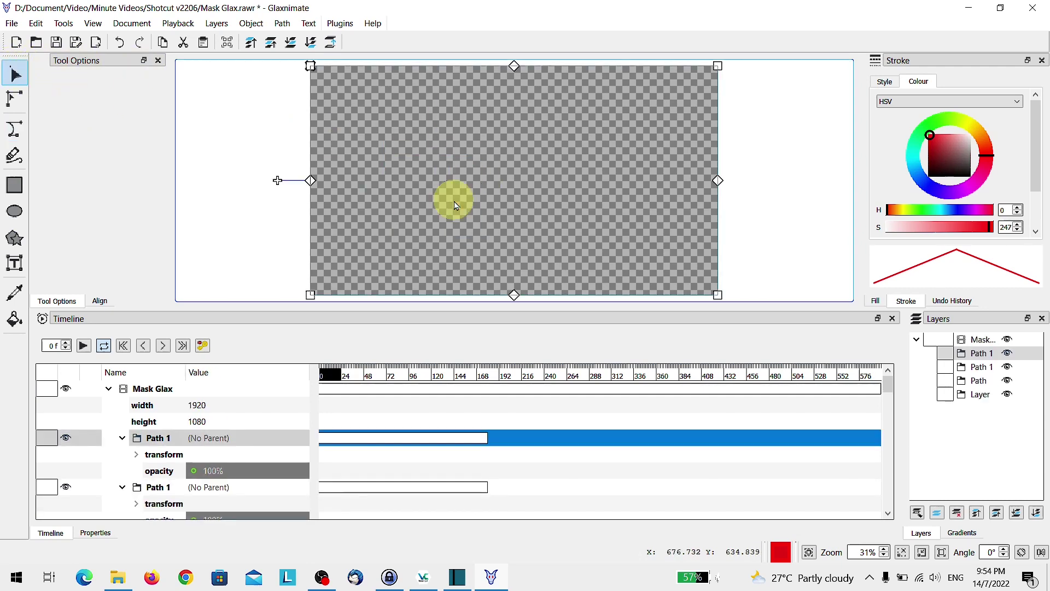
pyautogui.click(13, 158)
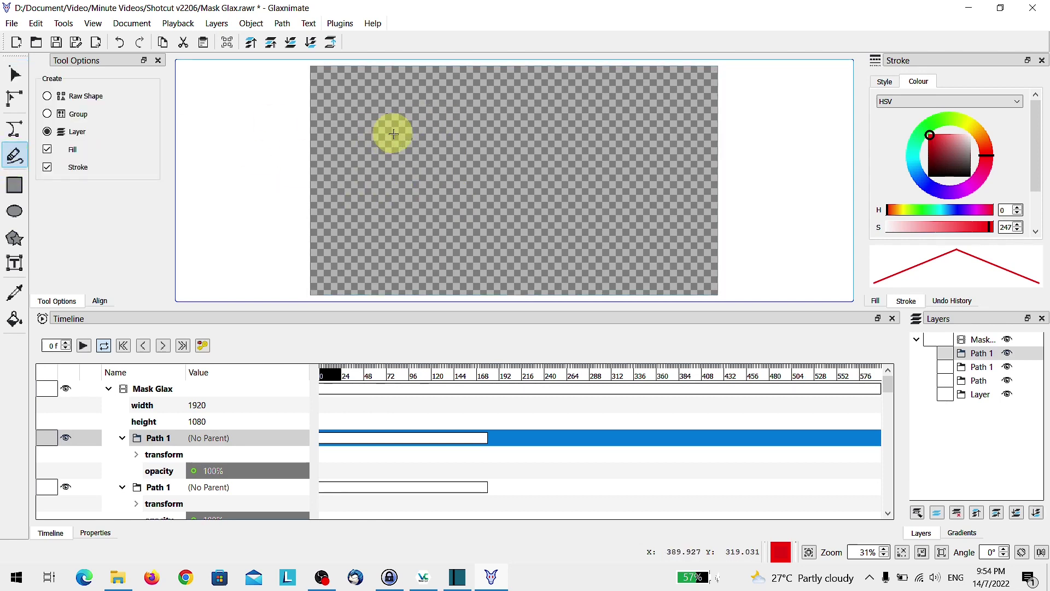
pyautogui.moveTo(393, 134)
pyautogui.mouseDown()
pyautogui.moveTo(419, 165)
pyautogui.moveTo(379, 180)
pyautogui.moveTo(422, 195)
pyautogui.moveTo(417, 211)
pyautogui.moveTo(384, 227)
pyautogui.moveTo(417, 234)
pyautogui.moveTo(397, 252)
pyautogui.moveTo(473, 239)
pyautogui.moveTo(444, 218)
pyautogui.moveTo(481, 209)
pyautogui.moveTo(501, 185)
pyautogui.moveTo(470, 160)
pyautogui.moveTo(501, 154)
pyautogui.moveTo(498, 132)
pyautogui.moveTo(467, 127)
pyautogui.moveTo(451, 97)
pyautogui.moveTo(377, 127)
pyautogui.mouseUp()
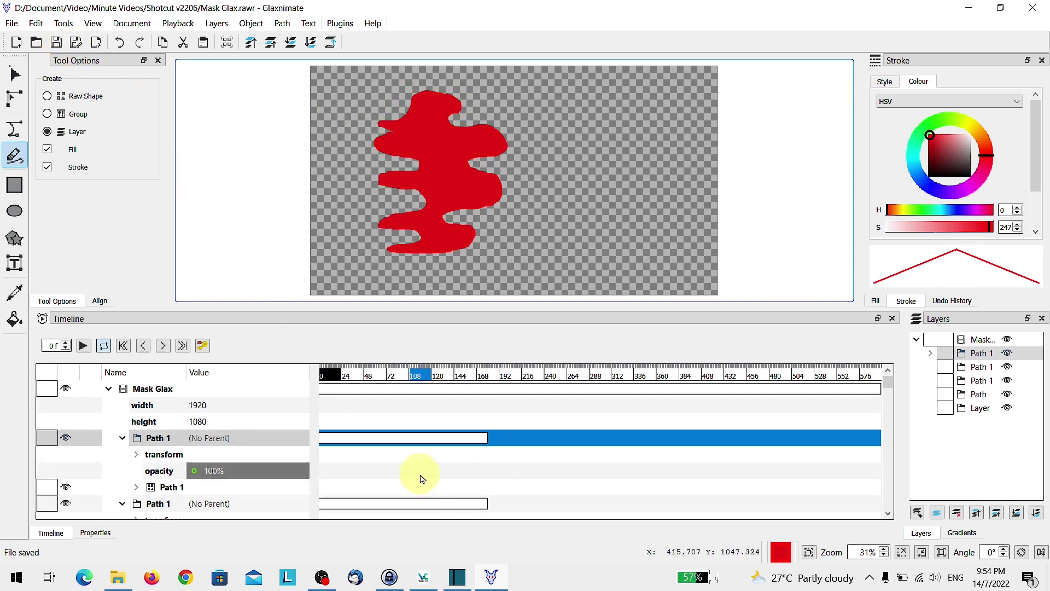
# Reload the beach clip's Mask: Draw filter and play from about 18 seconds to preview it
pyautogui.click(458, 578)
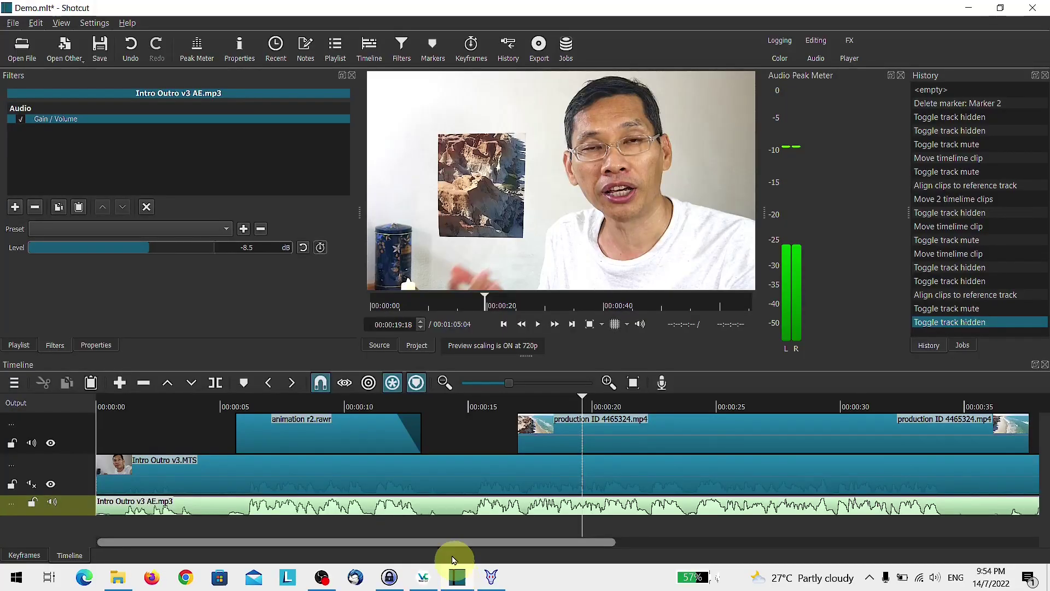
pyautogui.click(543, 441)
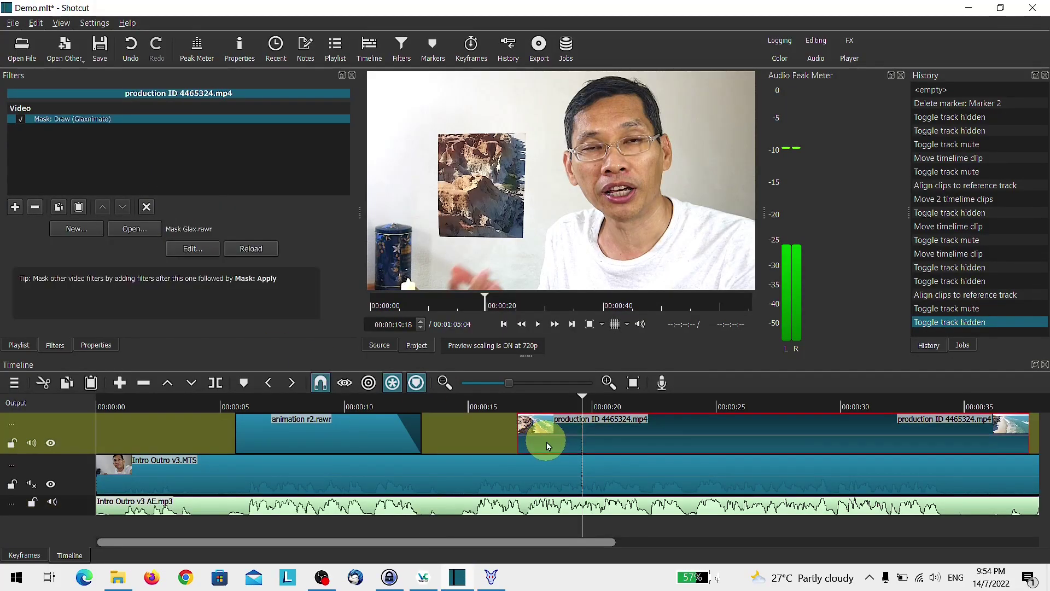
pyautogui.click(250, 249)
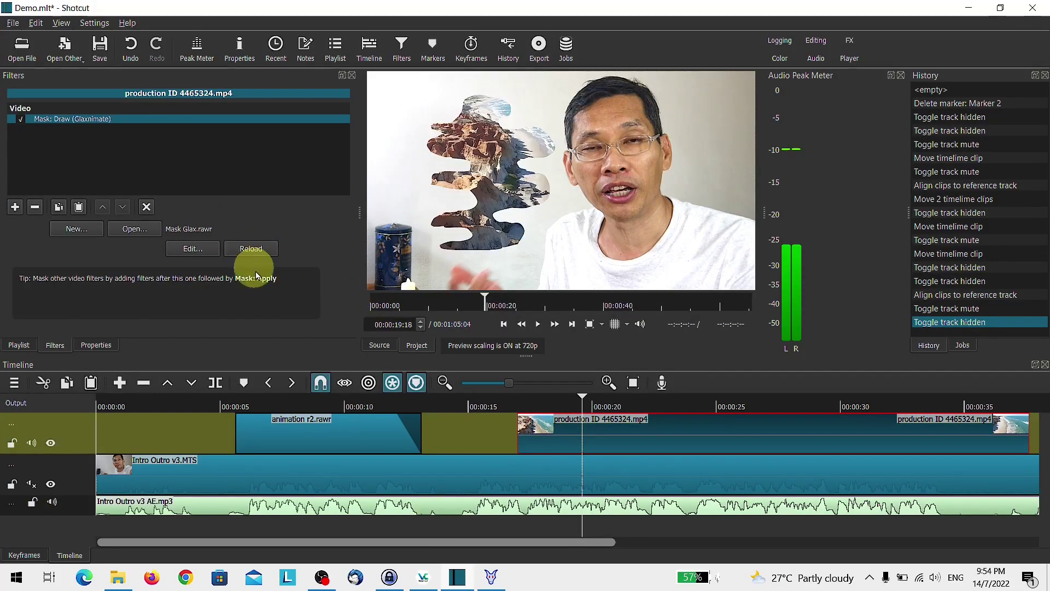
pyautogui.click(554, 414)
pyautogui.press('space')
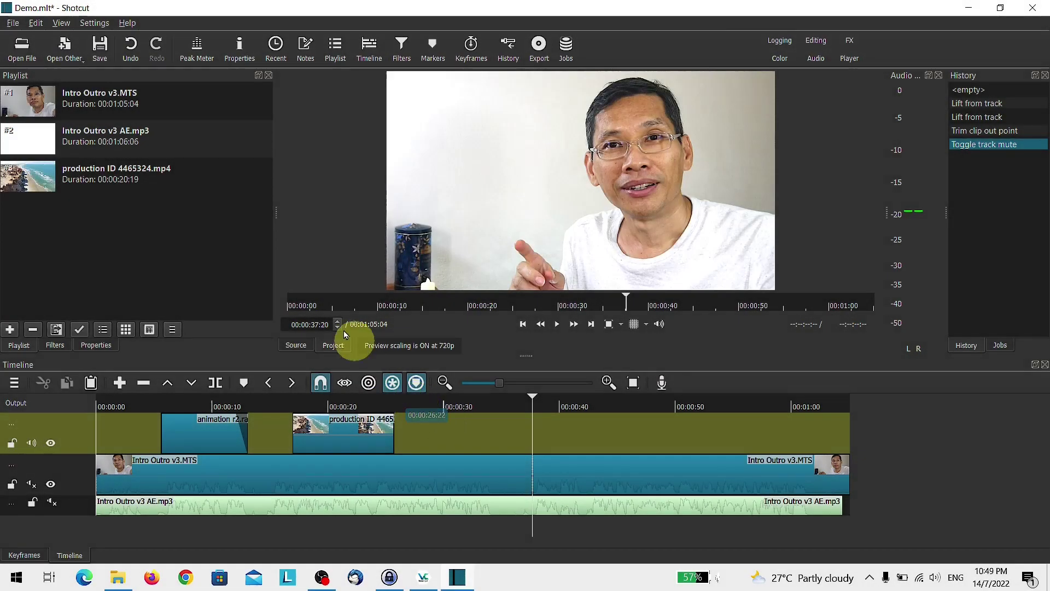
# Create a new Glaxnimate animation with a duration of 00:00:15:00
pyautogui.click(74, 48)
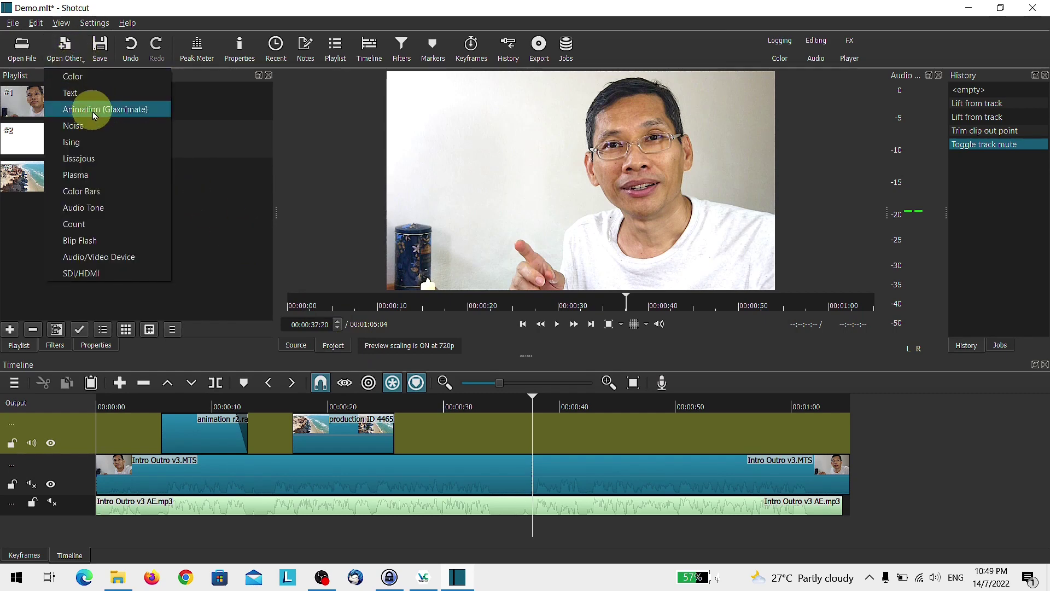
pyautogui.click(116, 113)
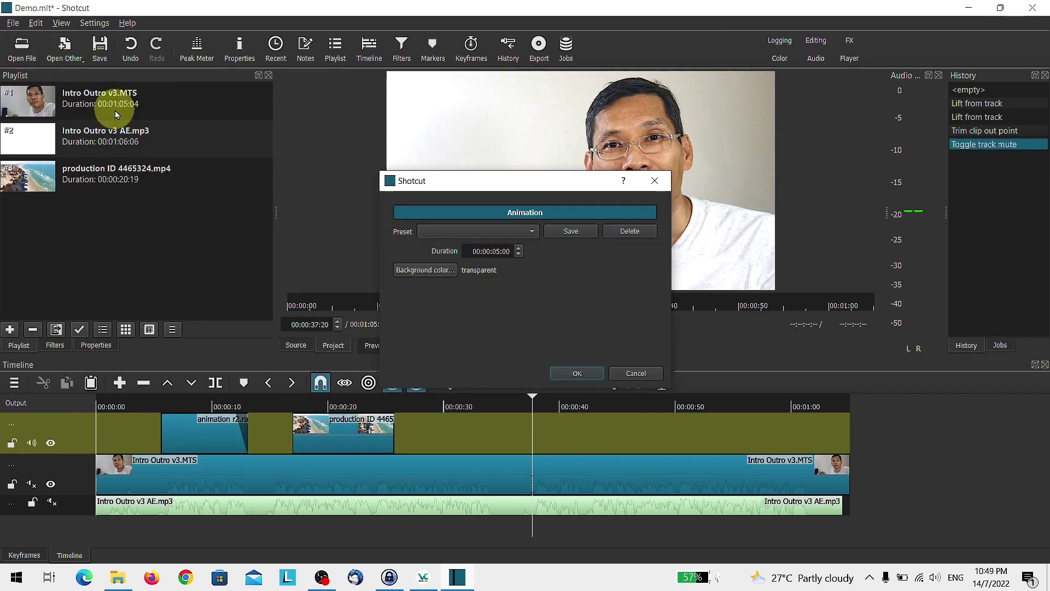
pyautogui.doubleClick(492, 251)
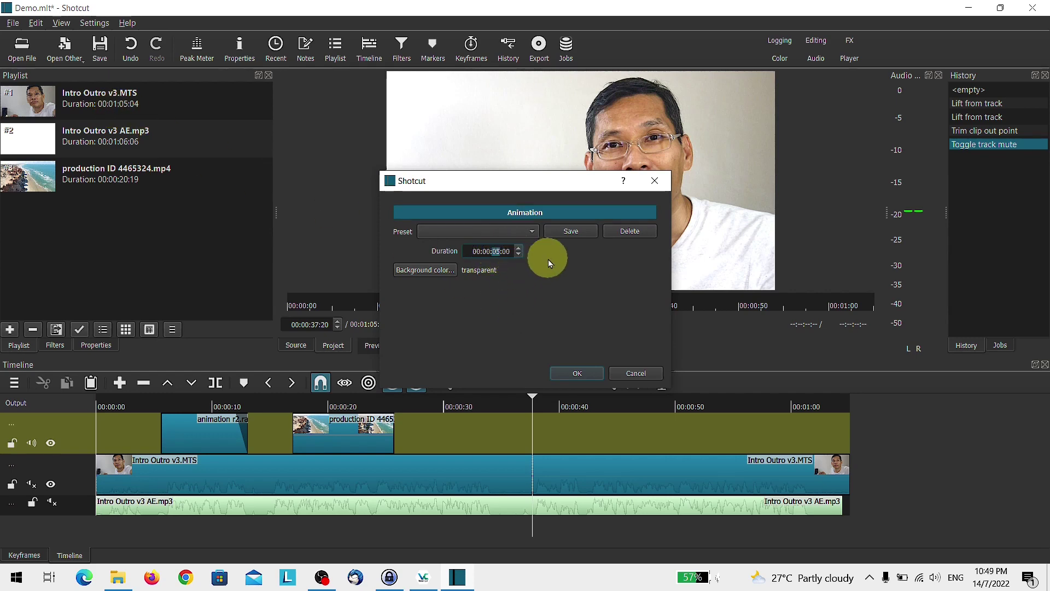
pyautogui.write('15')
pyautogui.click(580, 372)
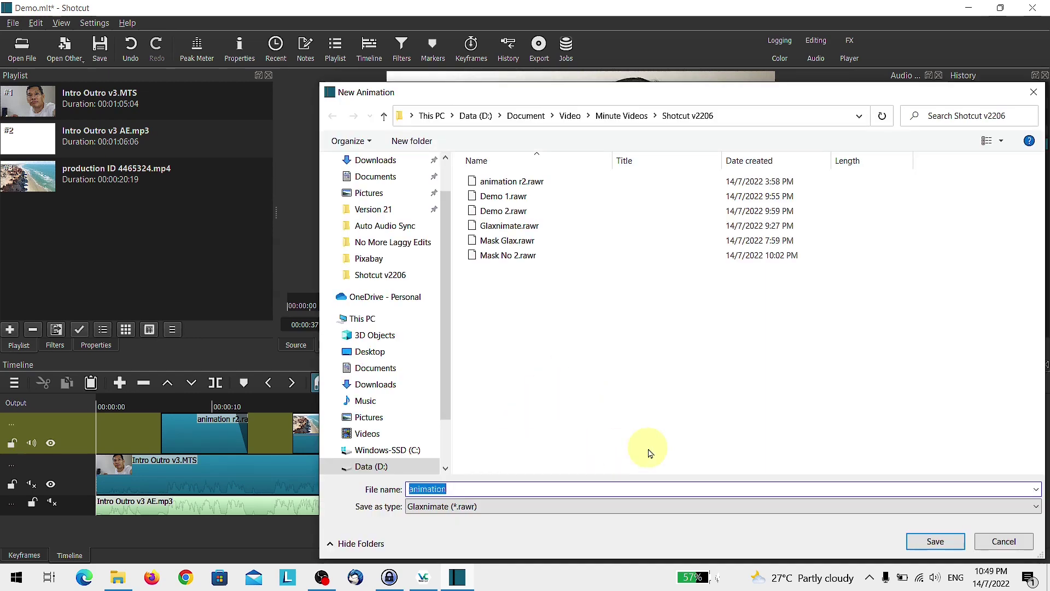
# Save the animation as Demo 3, place it on the top video track, and open it in Glaxnimate
pyautogui.write('Demo 3')
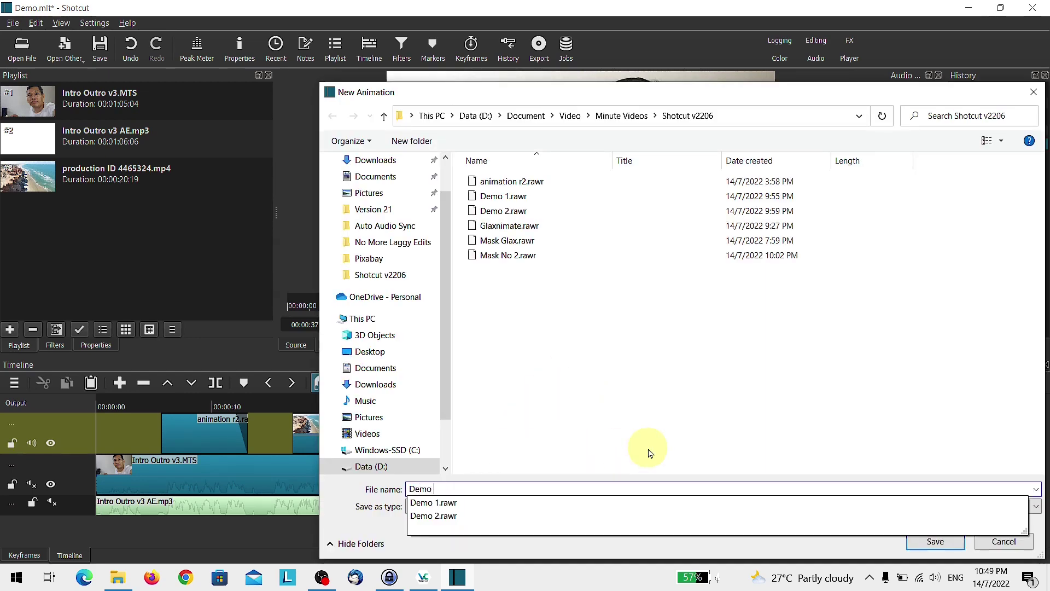
pyautogui.click(939, 543)
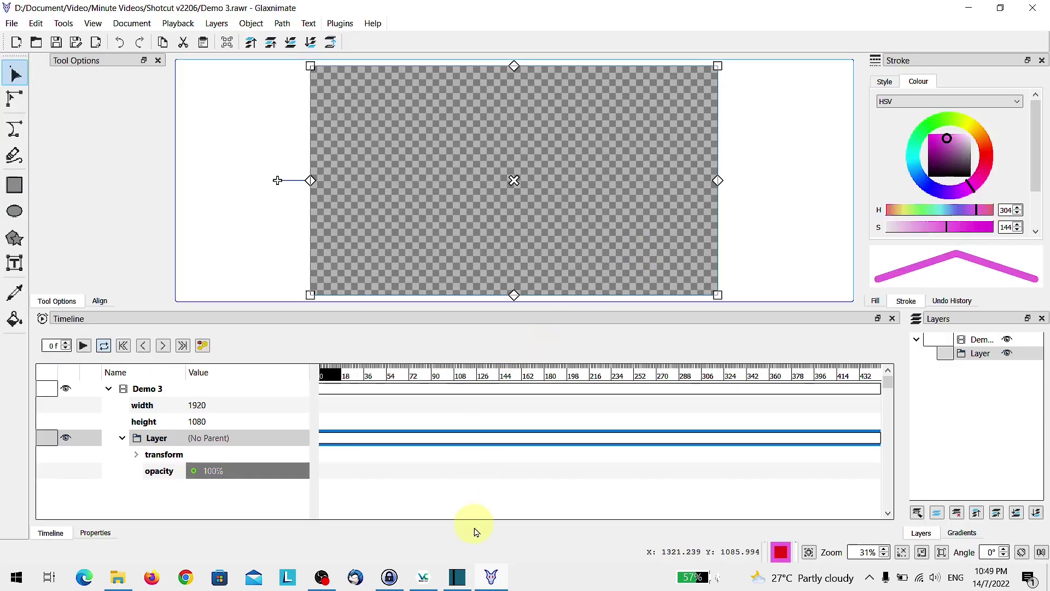
pyautogui.click(463, 581)
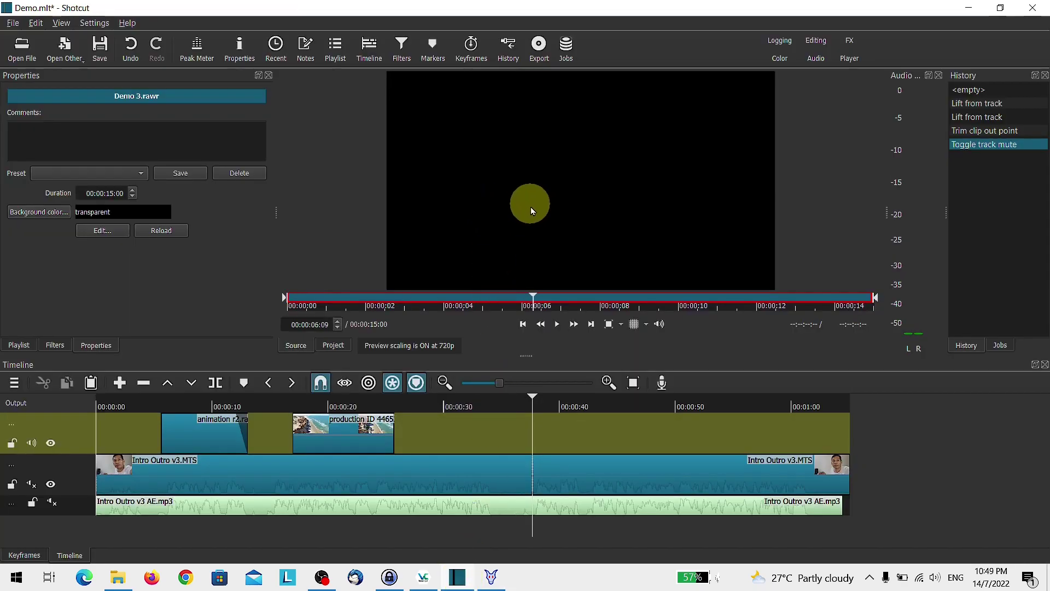
pyautogui.moveTo(518, 202); pyautogui.dragTo(444, 431)
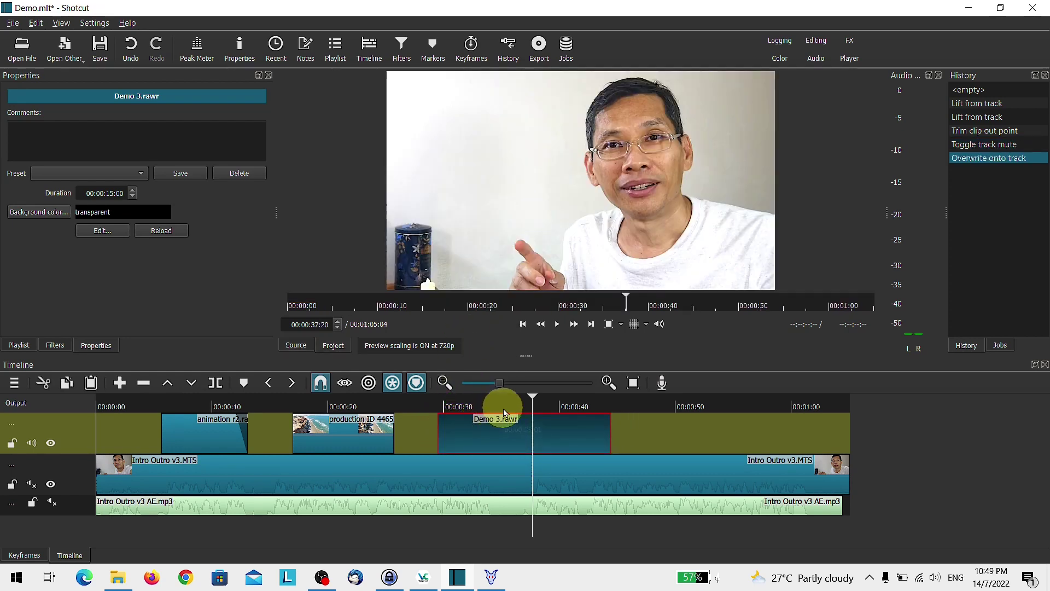
pyautogui.click(95, 229)
# Go to frame 31 and set the Star tool to draw stroke-only stars with fill off
pyautogui.click(491, 577)
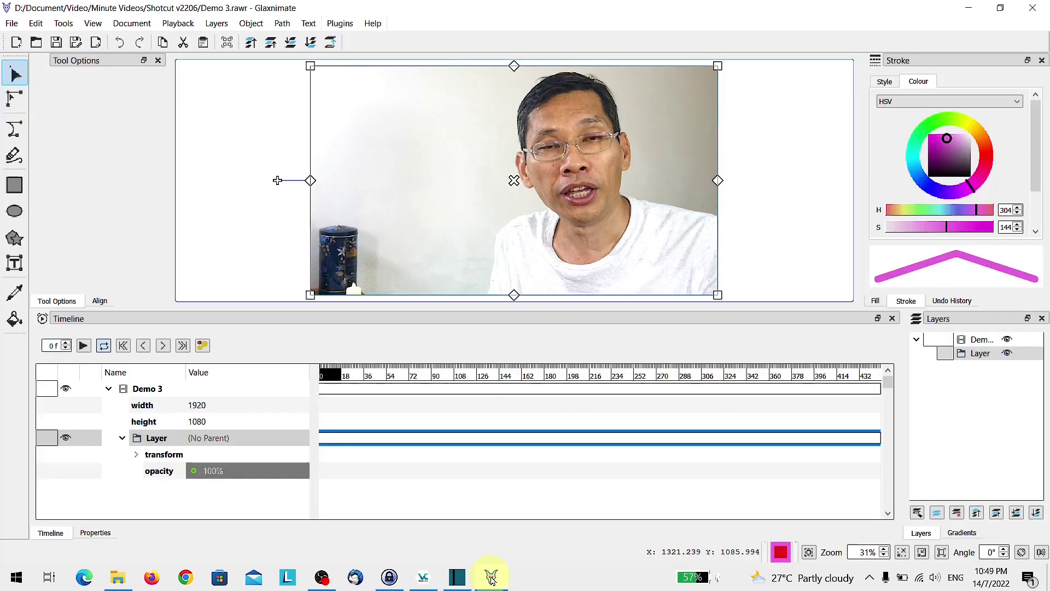
pyautogui.click(358, 375)
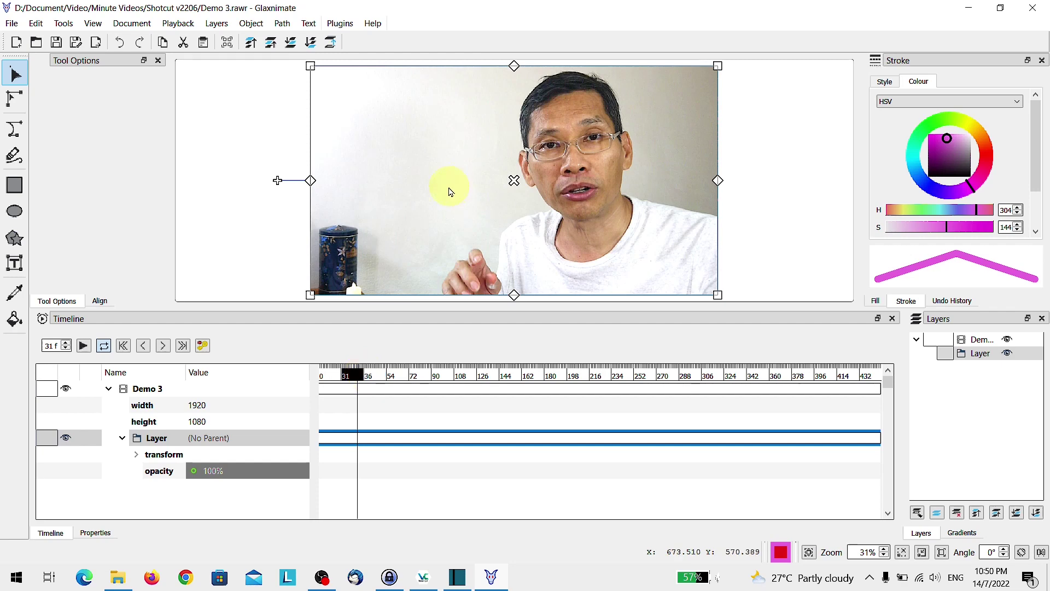
pyautogui.click(15, 239)
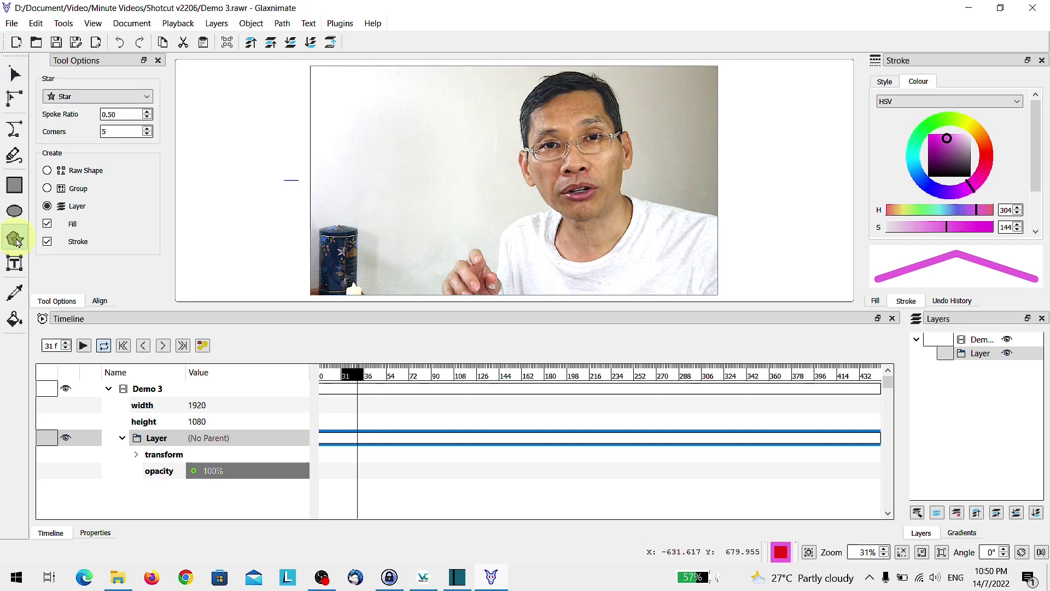
pyautogui.click(140, 97)
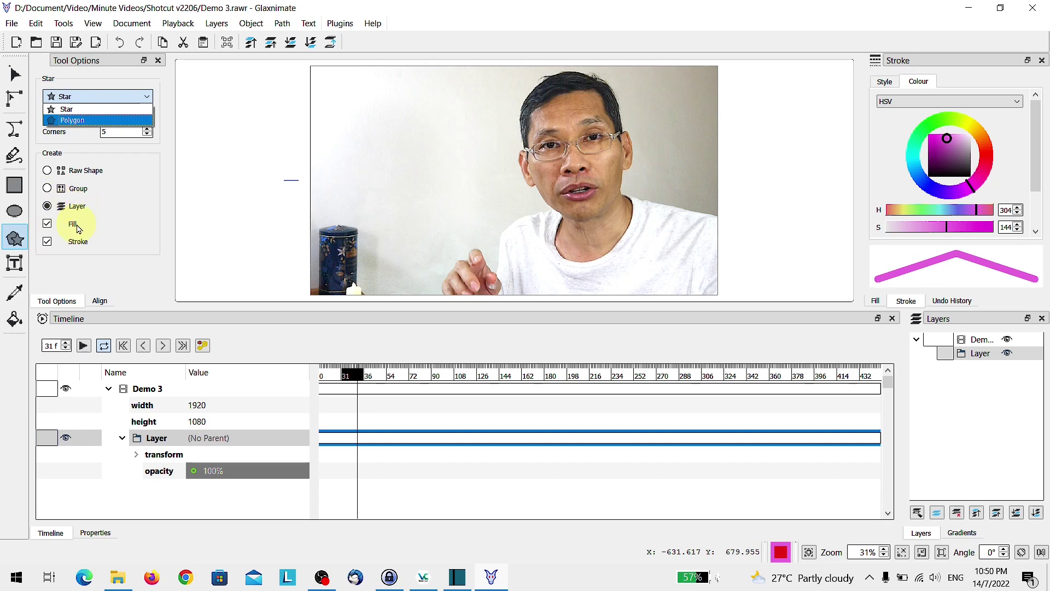
pyautogui.click(47, 224)
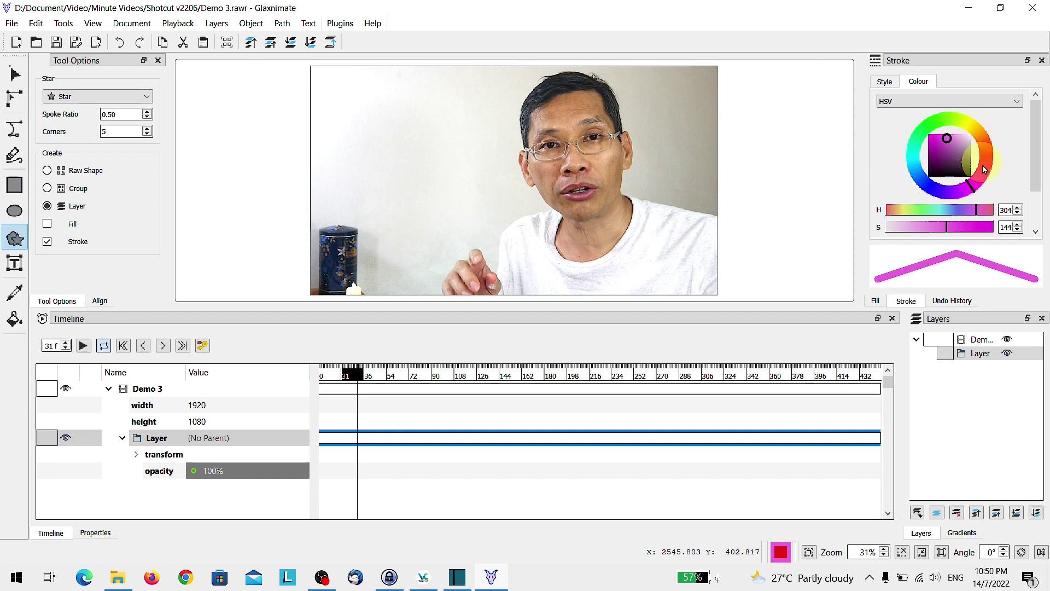
# Set a saturated magenta stroke of width 8 and draw a five-pointed star left of the face
pyautogui.click(967, 194)
pyautogui.moveTo(967, 194); pyautogui.dragTo(974, 186)
pyautogui.click(933, 143)
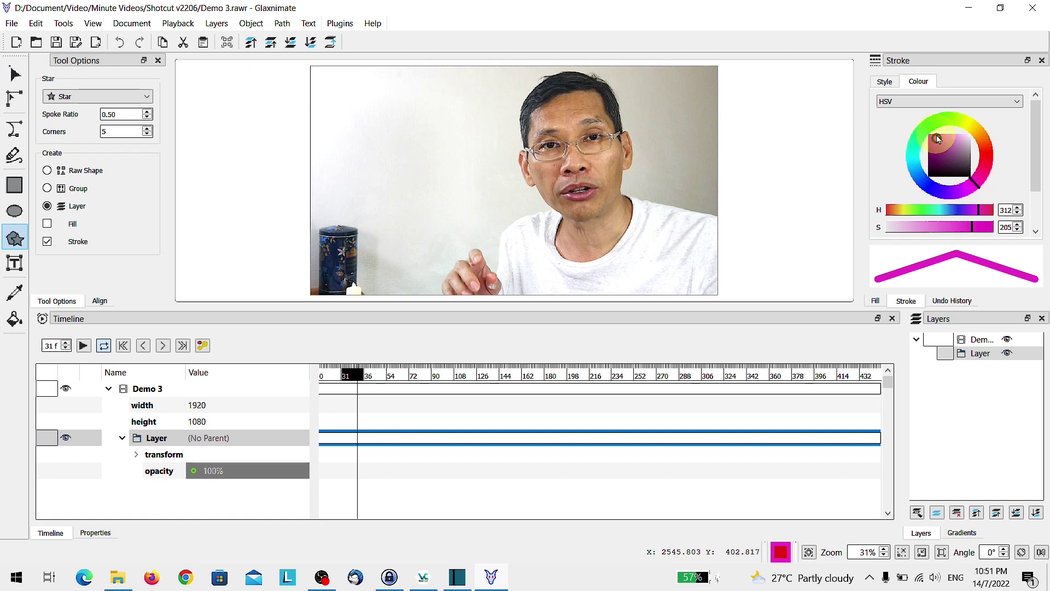
pyautogui.click(886, 83)
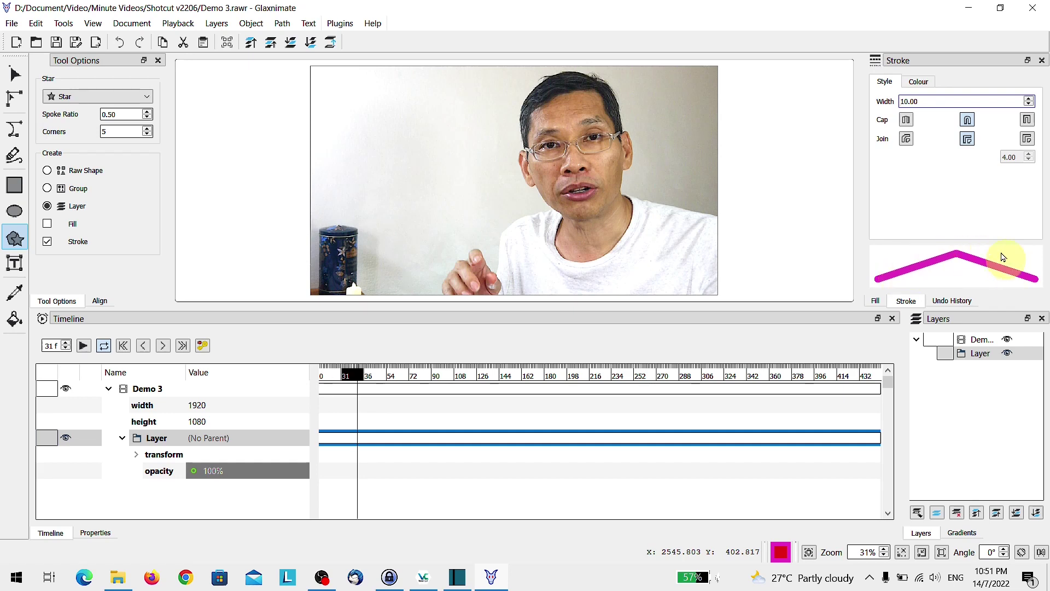
pyautogui.moveTo(908, 102); pyautogui.dragTo(889, 108)
pyautogui.write('8')
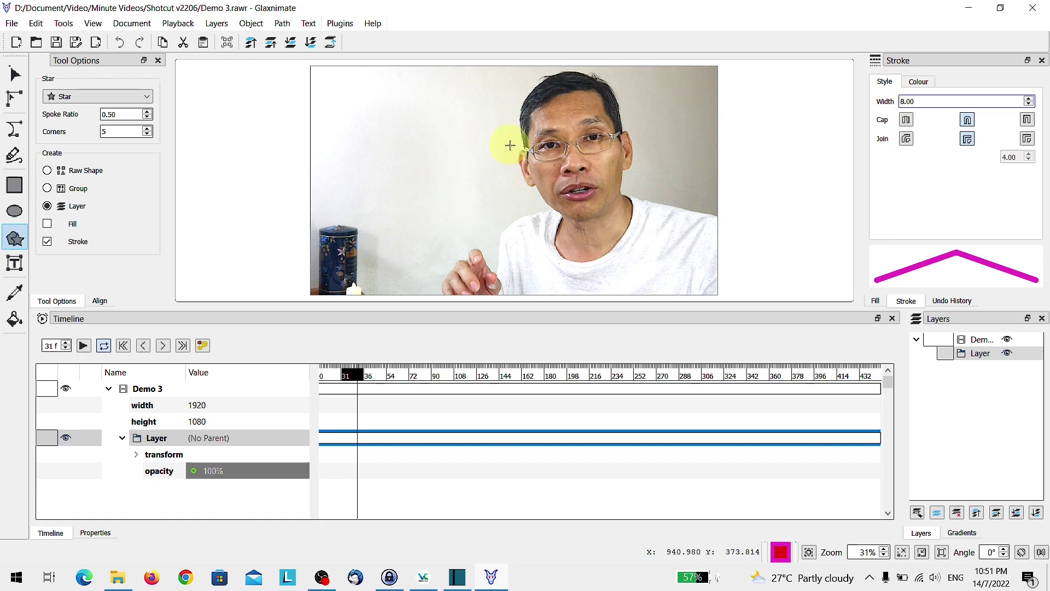
pyautogui.moveTo(468, 142); pyautogui.dragTo(483, 165)
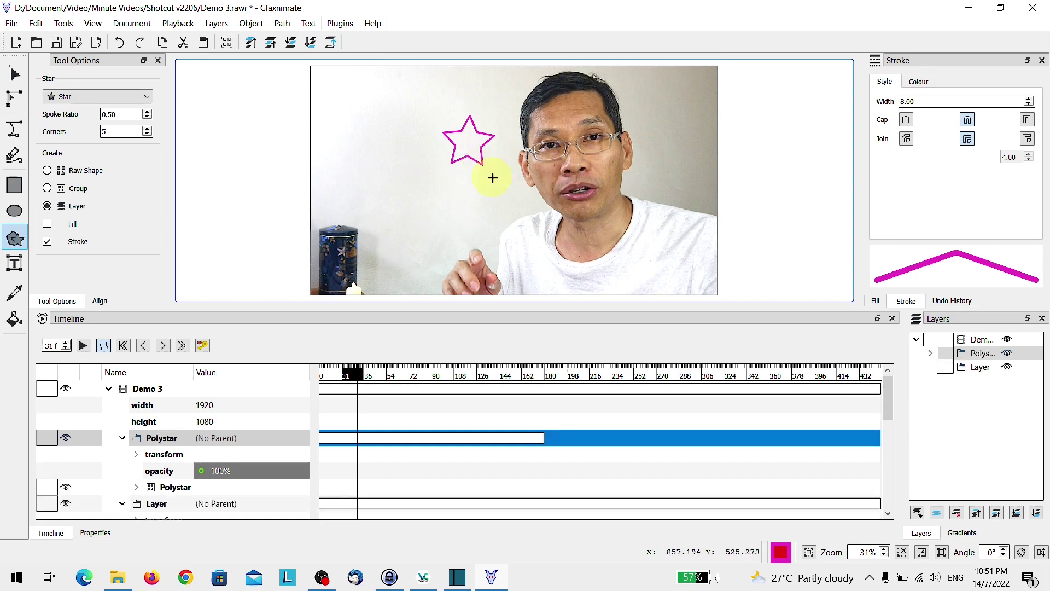
pyautogui.click(15, 76)
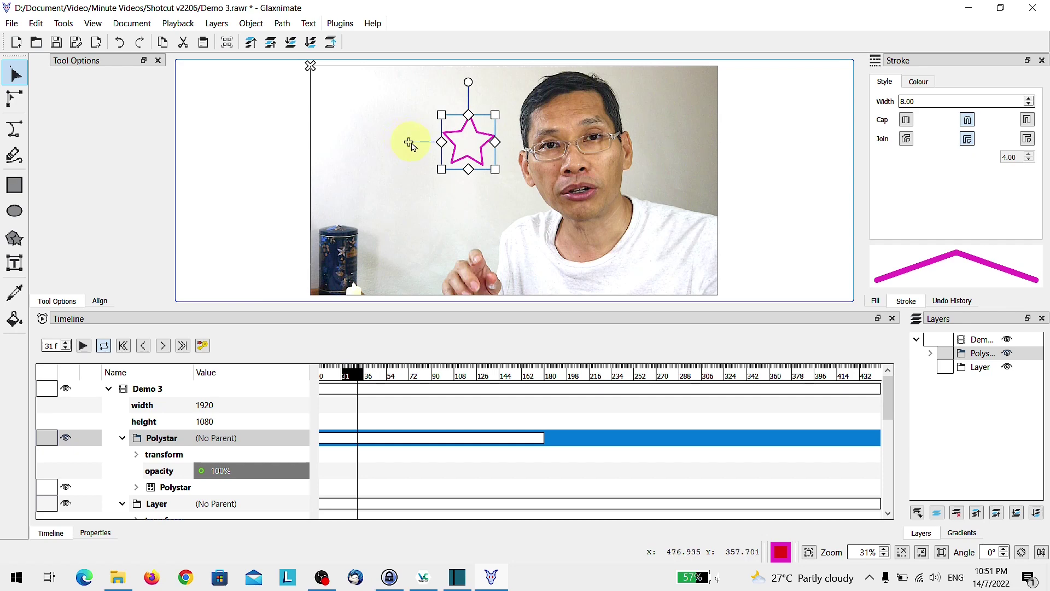
# Move the star over the man's eye, tilt it slightly, and go to frame 26
pyautogui.moveTo(409, 144); pyautogui.dragTo(483, 149)
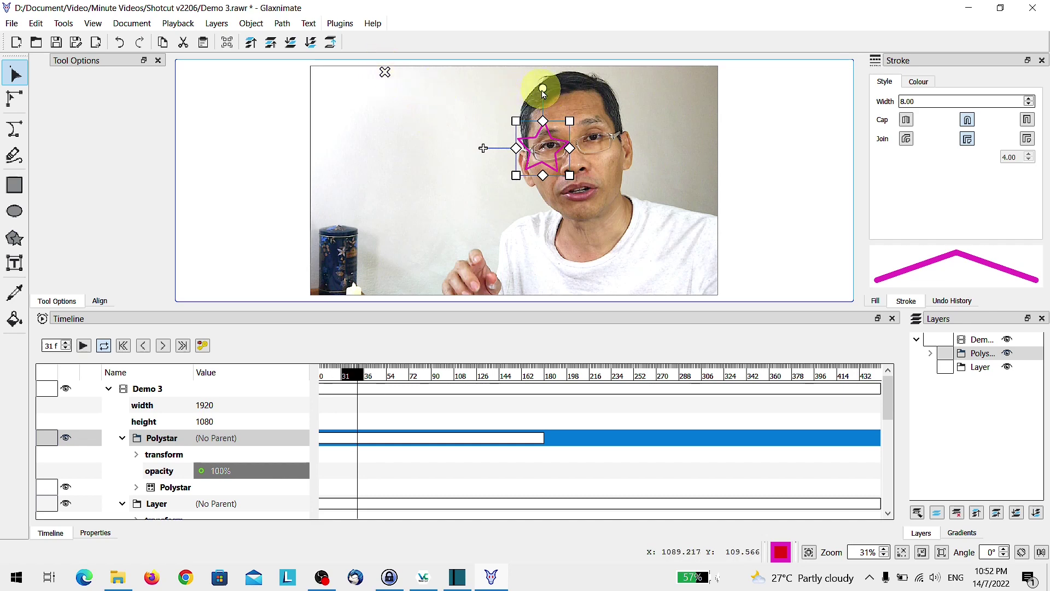
pyautogui.moveTo(543, 92)
pyautogui.mouseDown()
pyautogui.moveTo(528, 112)
pyautogui.moveTo(542, 83)
pyautogui.mouseUp()
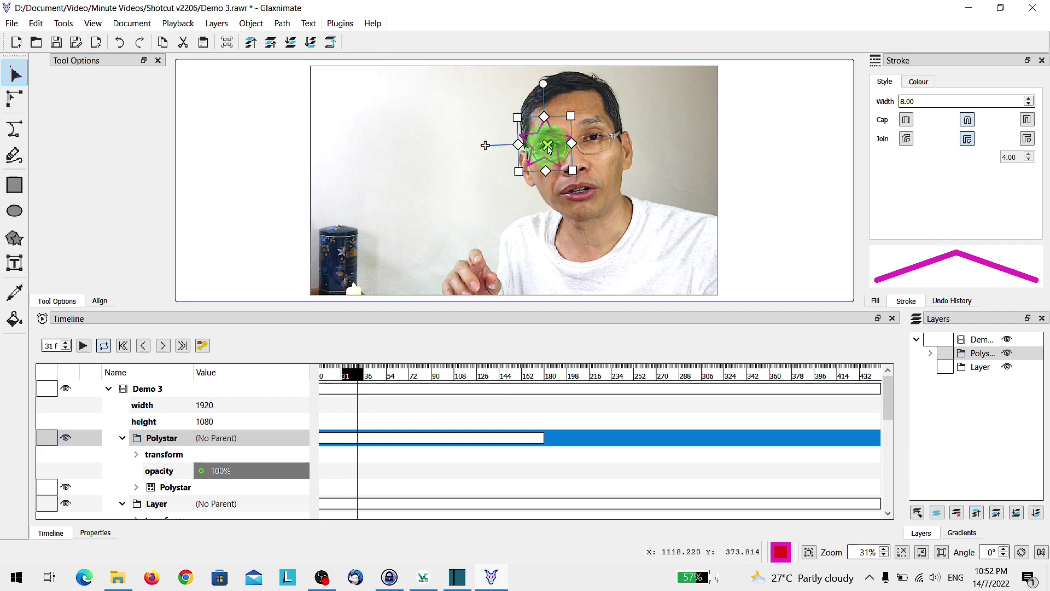
pyautogui.click(352, 376)
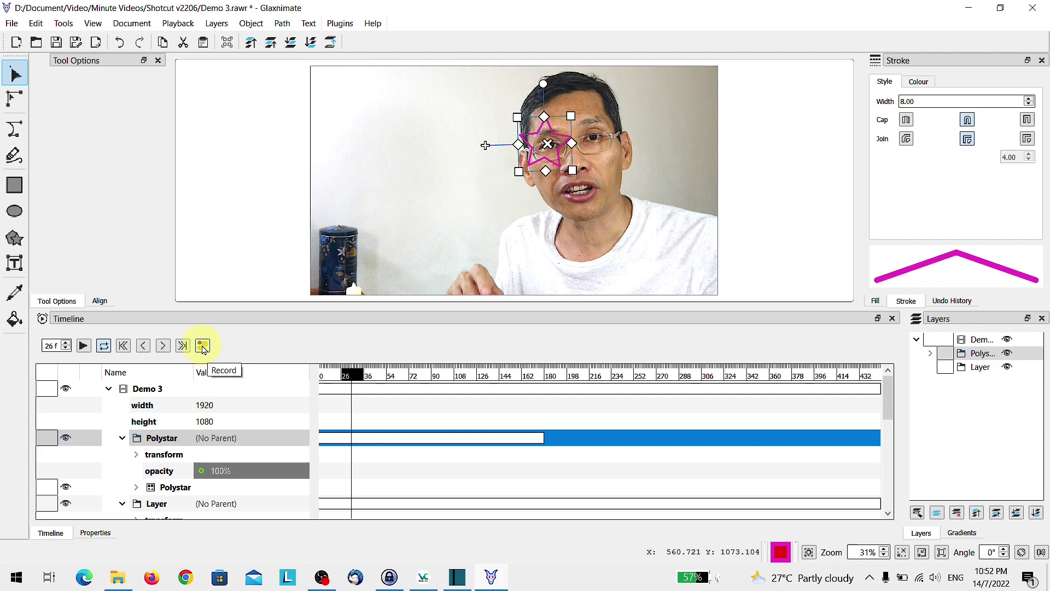
# Turn on keyframe recording and rotate the star counter-clockwise at frame 125
pyautogui.click(202, 347)
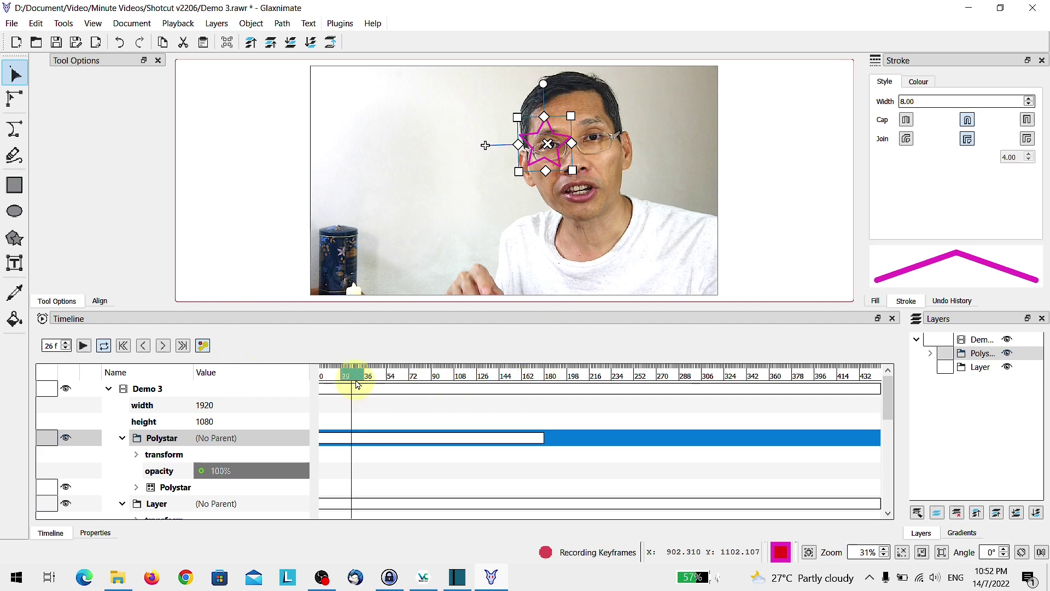
pyautogui.moveTo(356, 384); pyautogui.dragTo(477, 379)
pyautogui.moveTo(544, 87); pyautogui.dragTo(514, 98)
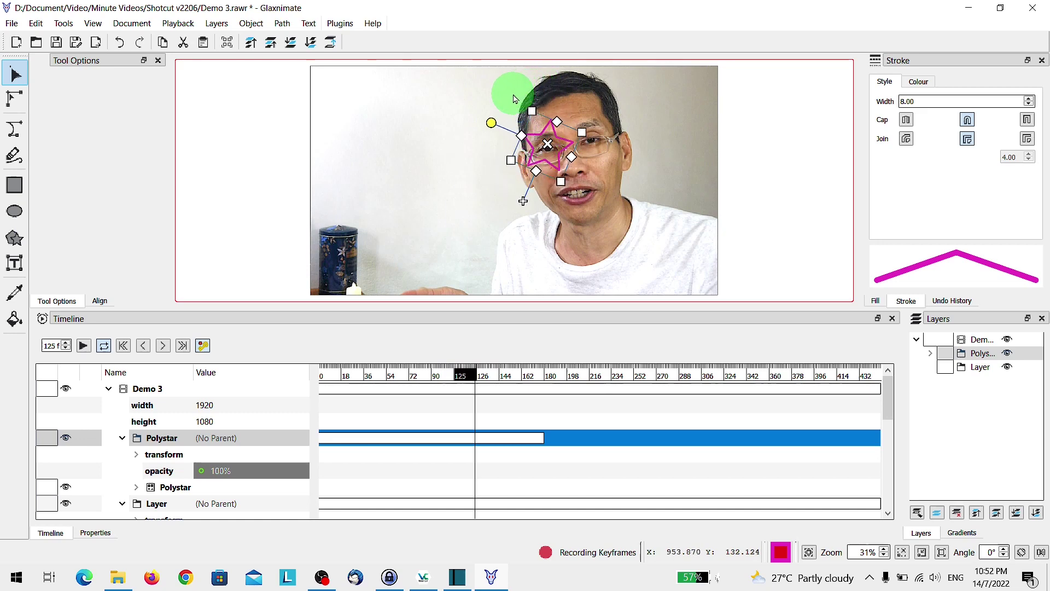
# Preview the spin from near the start, save the animation, and return to Shotcut
pyautogui.click(330, 378)
pyautogui.press('space')
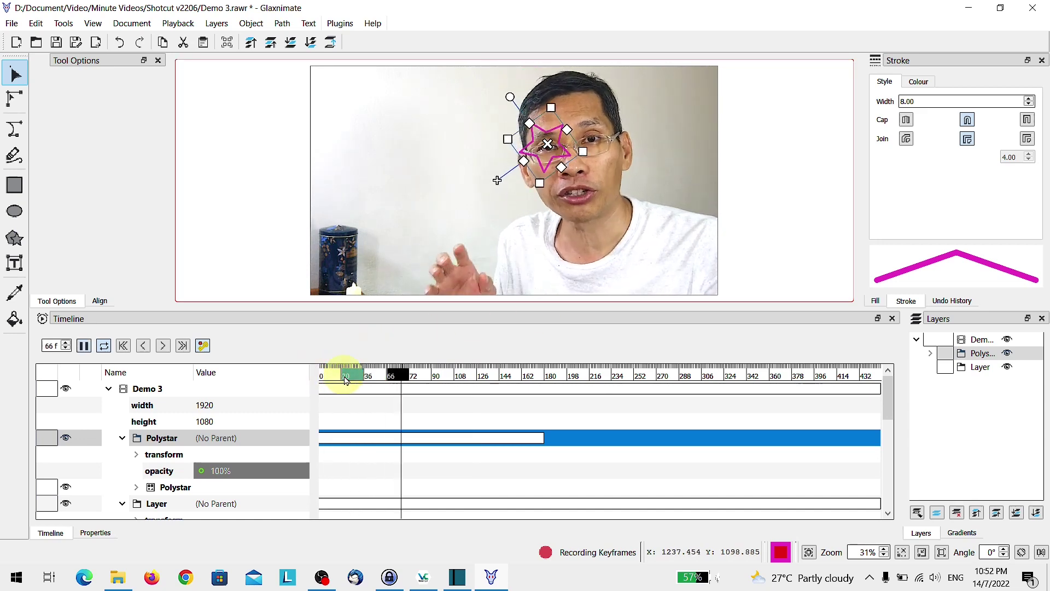
pyautogui.press('space')
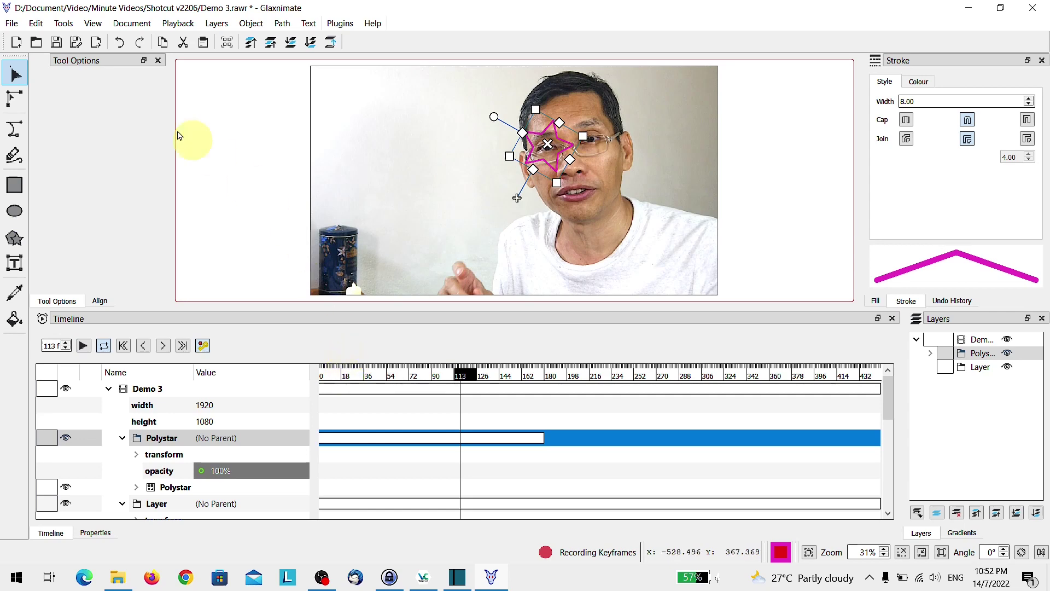
pyautogui.hotkey('ctrl', 's')
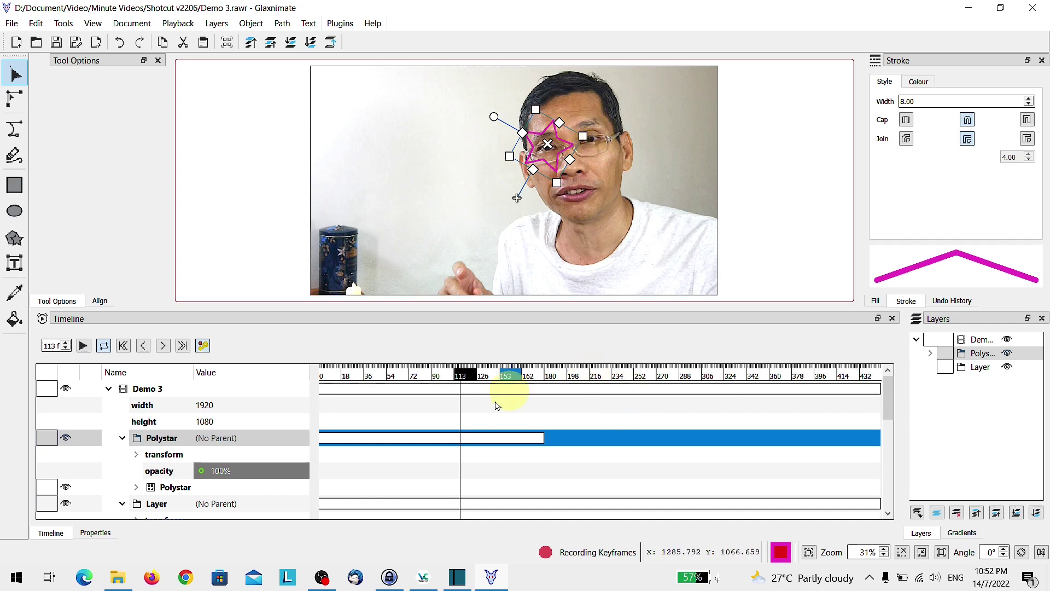
pyautogui.click(453, 583)
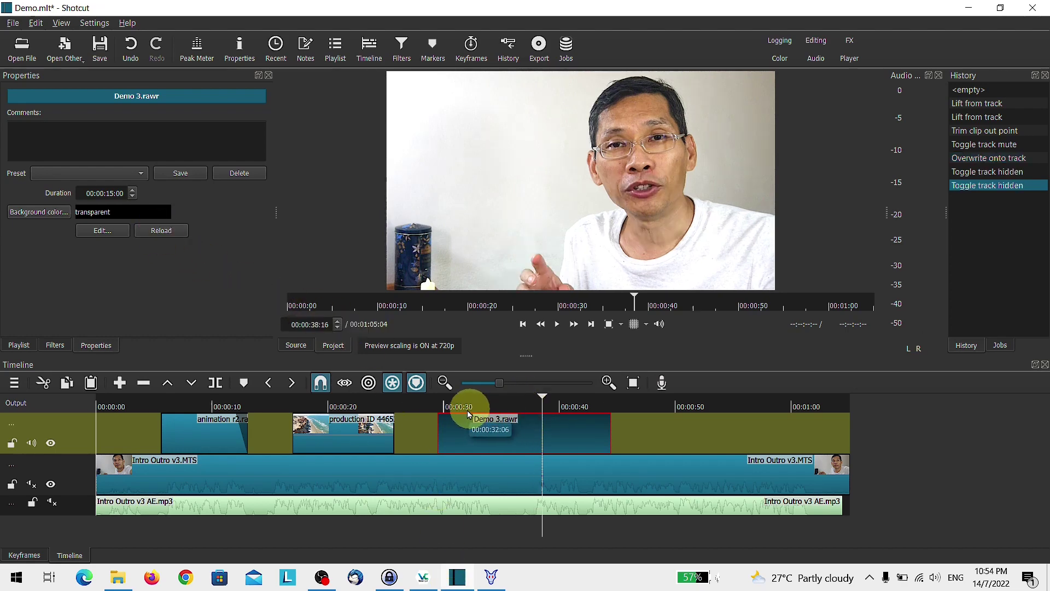
# Move the playhead to about 30–32 seconds to preview the magenta star spinning over the presenter
pyautogui.click(453, 404)
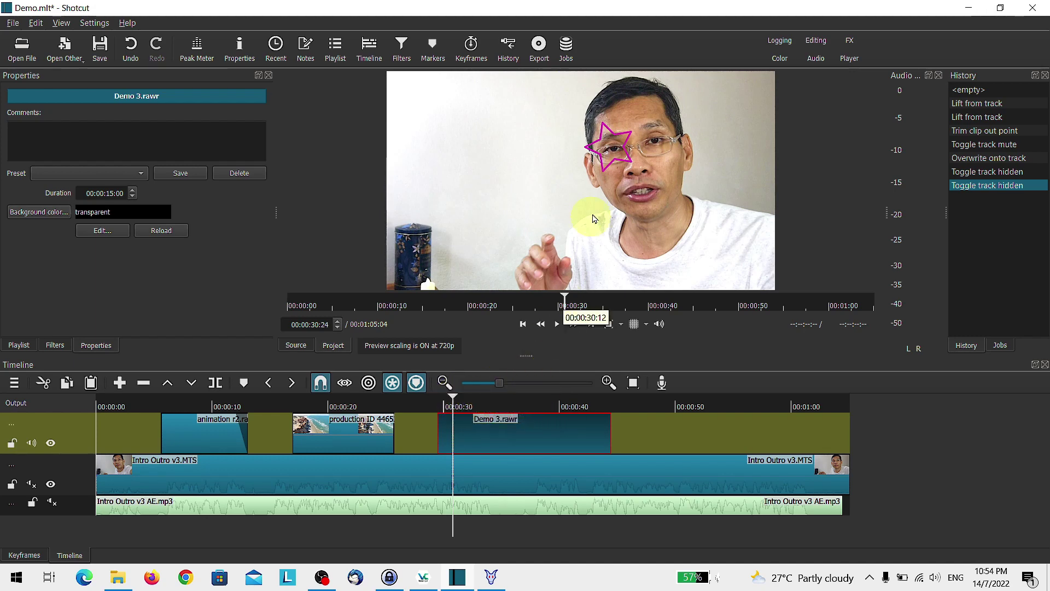
pyautogui.moveTo(454, 397)
pyautogui.mouseDown()
pyautogui.moveTo(563, 405)
pyautogui.moveTo(462, 407)
pyautogui.mouseUp()
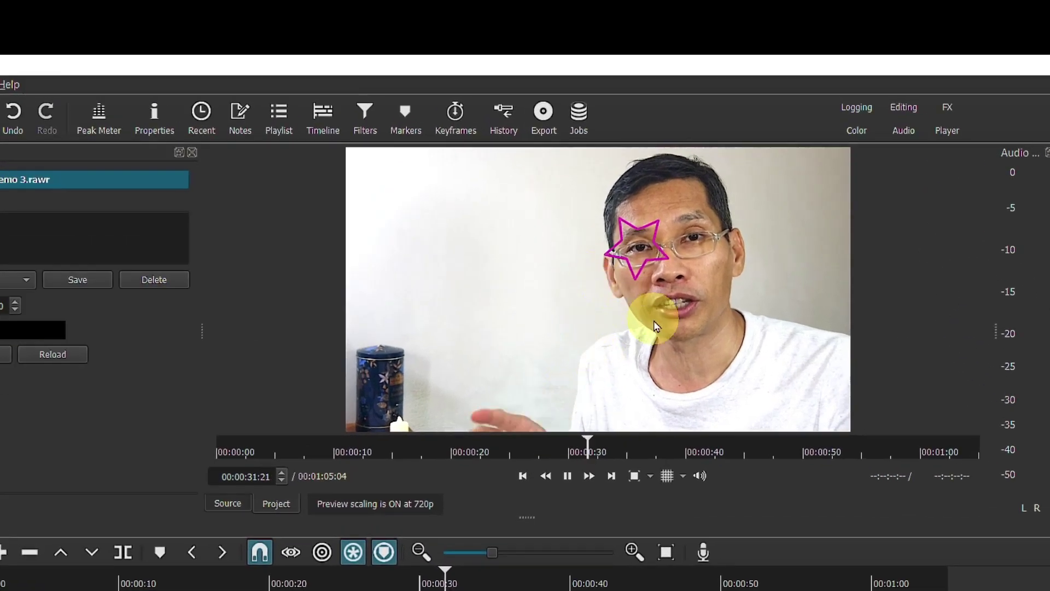
pyautogui.click(436, 582)
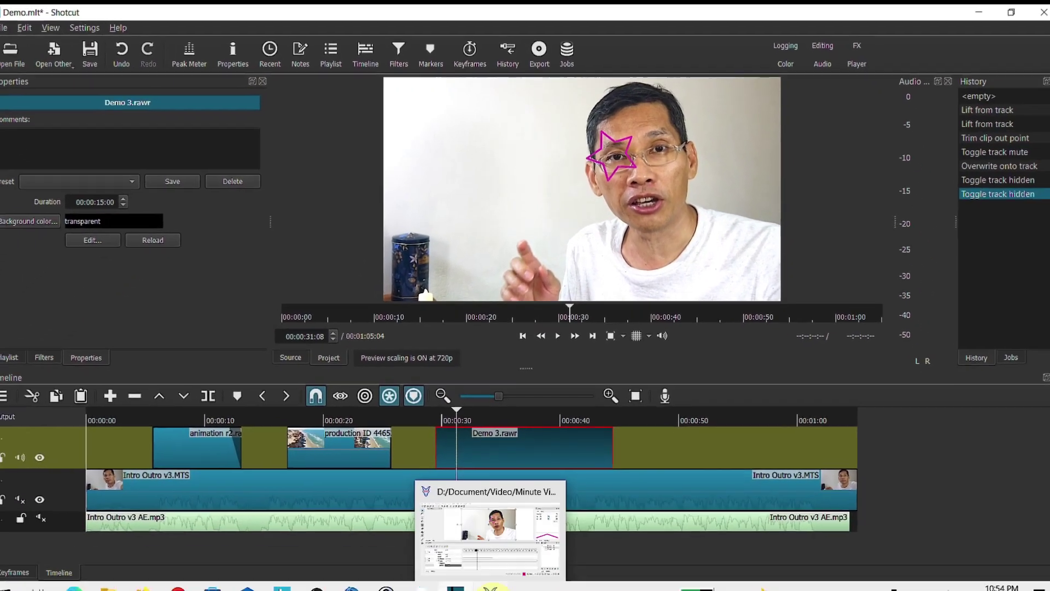
pyautogui.click(491, 579)
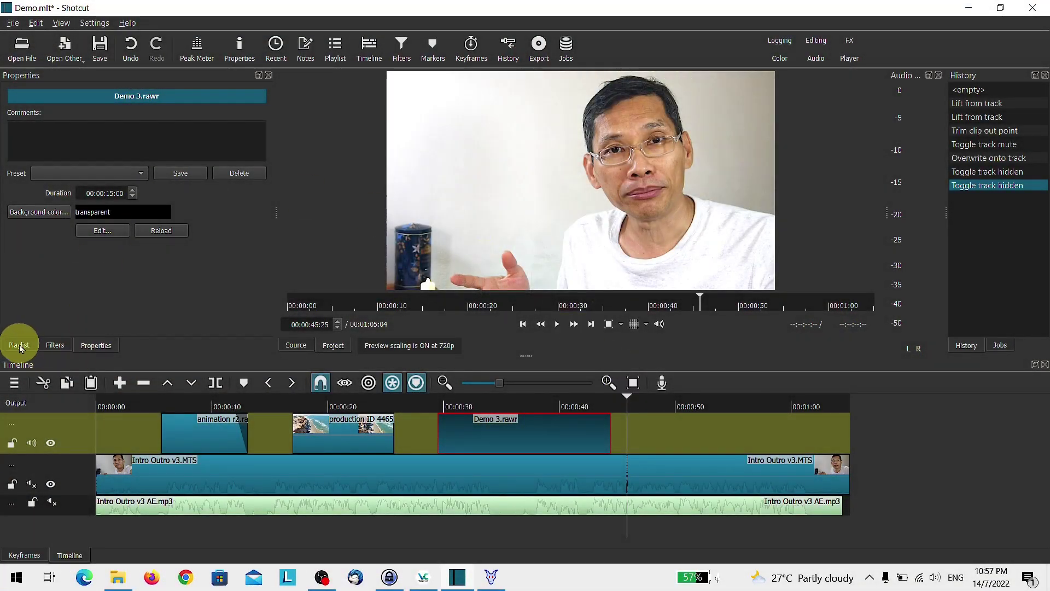
# Place the beach clip on the top track at 00:00:48 and add a Mask: Draw (Glaxnimate) filter
pyautogui.click(19, 345)
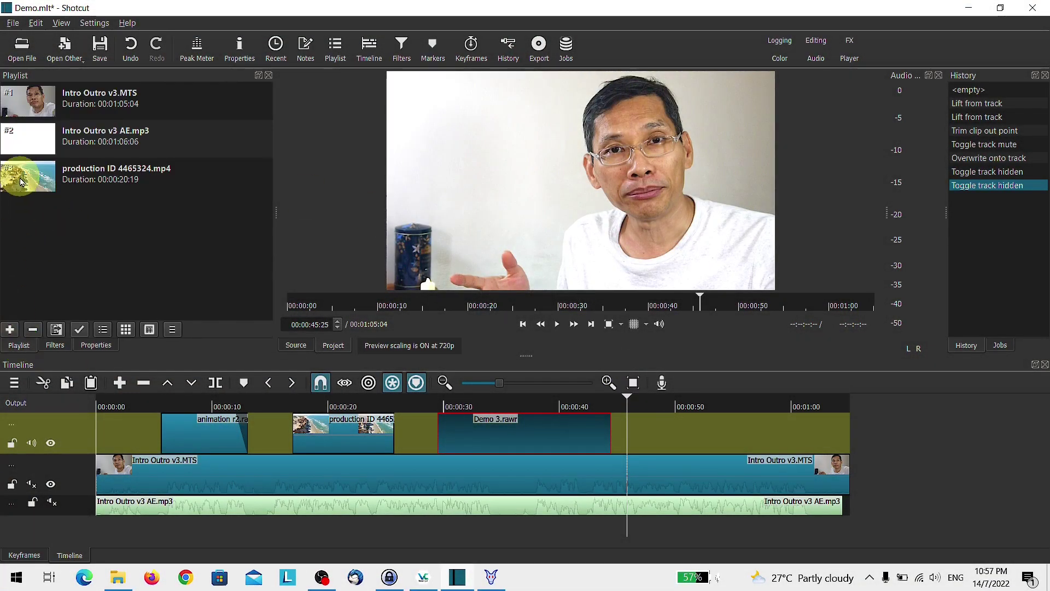
pyautogui.moveTo(19, 180); pyautogui.dragTo(676, 414)
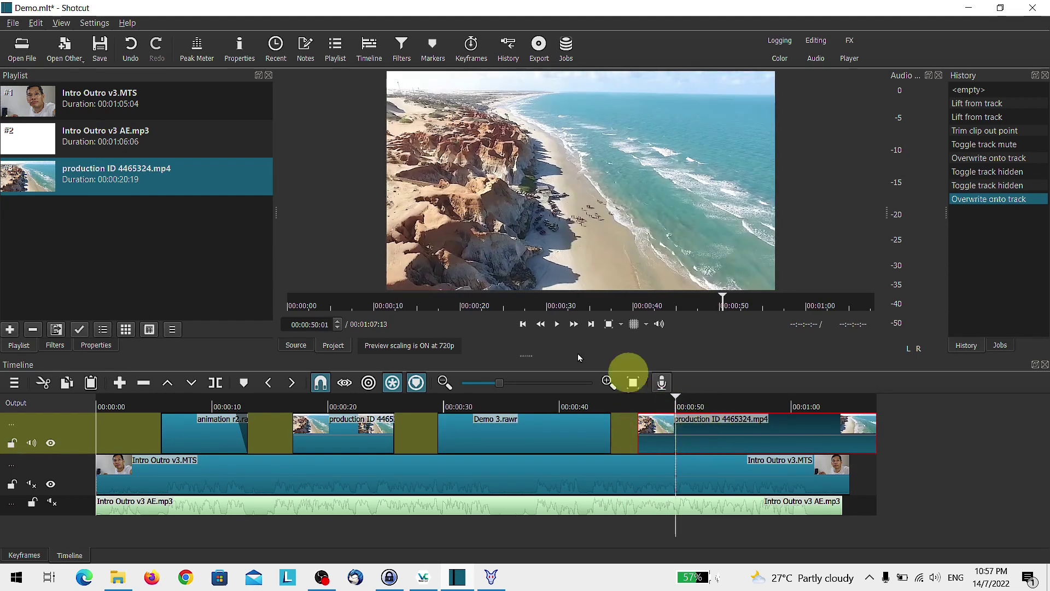
pyautogui.click(55, 345)
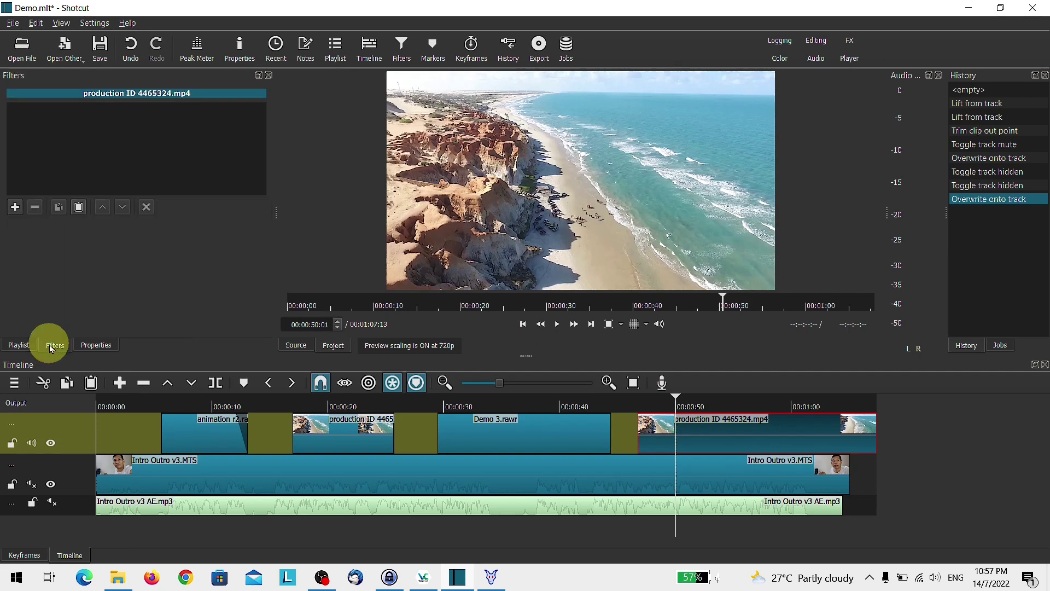
pyautogui.click(15, 207)
pyautogui.write('M')
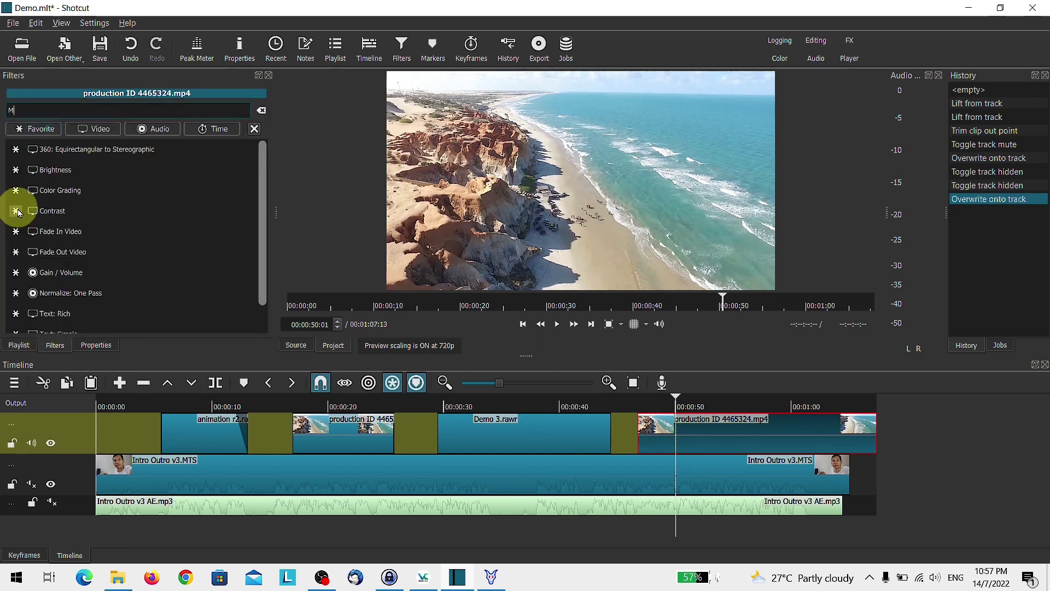
pyautogui.write('Ask')
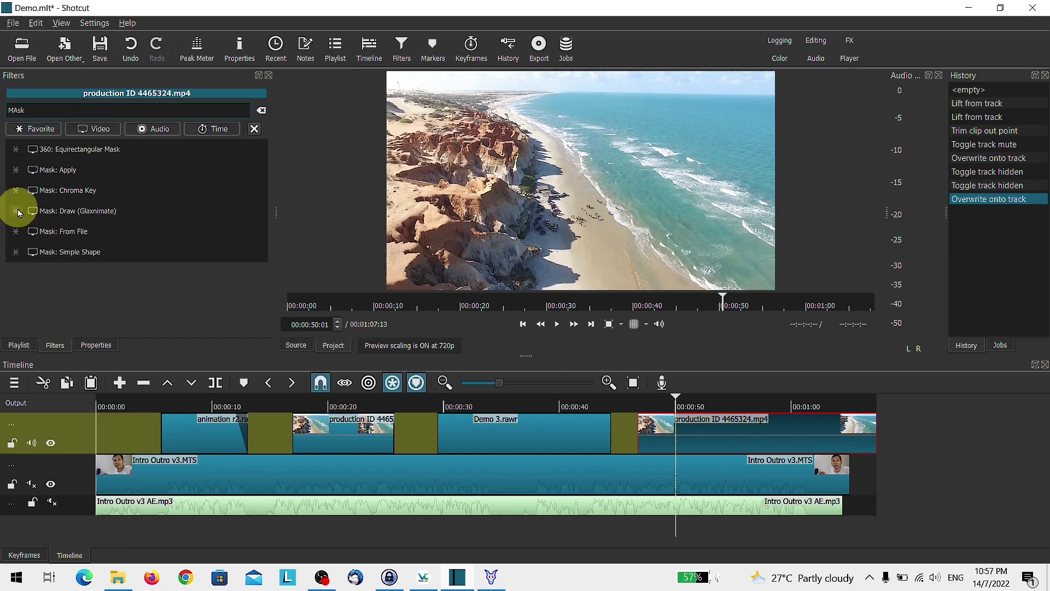
pyautogui.click(52, 210)
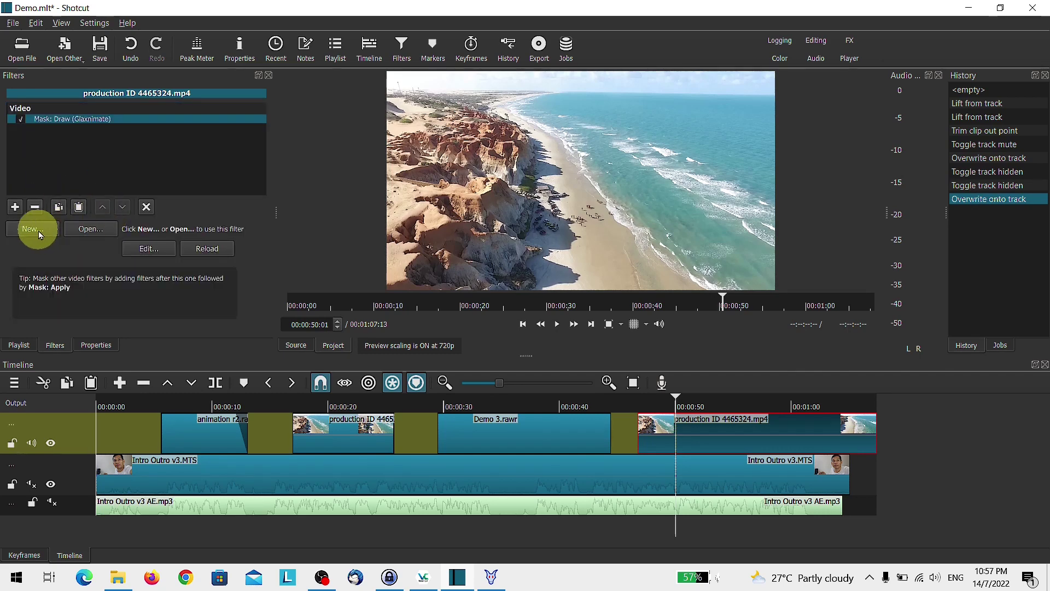
# Create and save a new Glaxnimate mask file named Mask 3.rawr
pyautogui.click(39, 234)
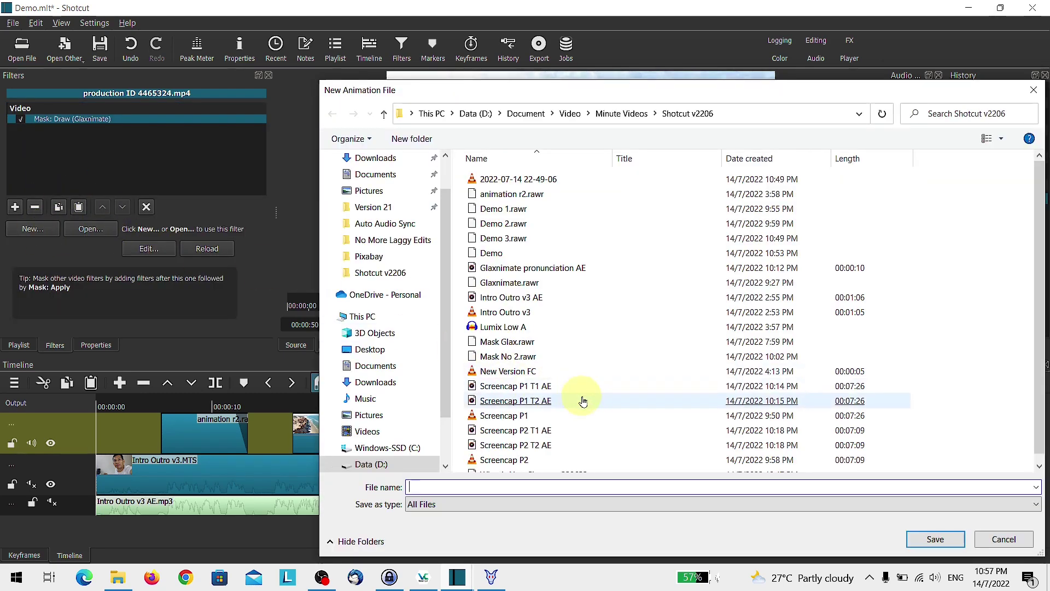
pyautogui.write('Mask')
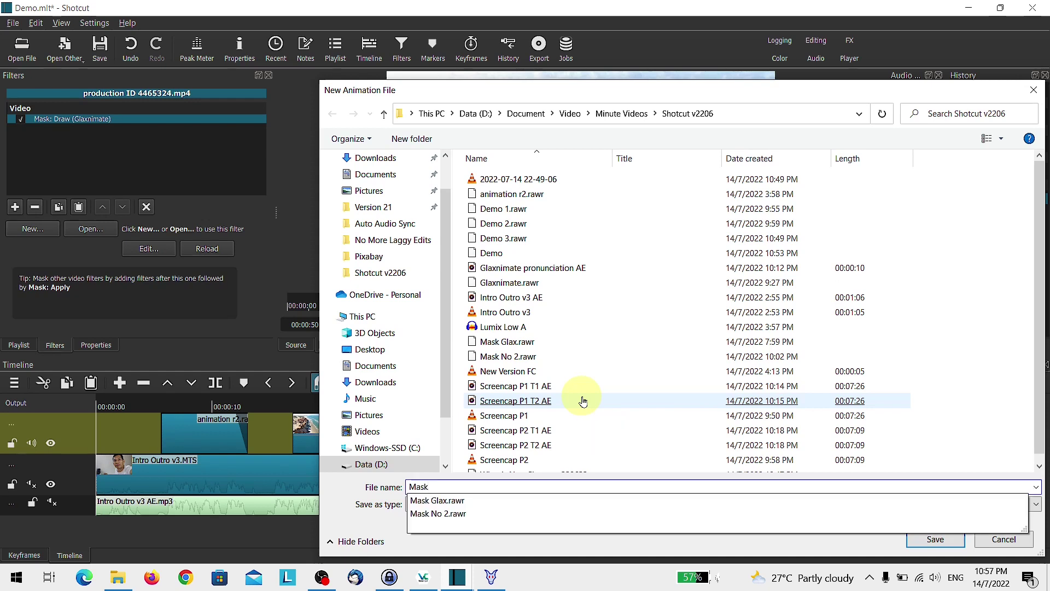
pyautogui.write(' 3')
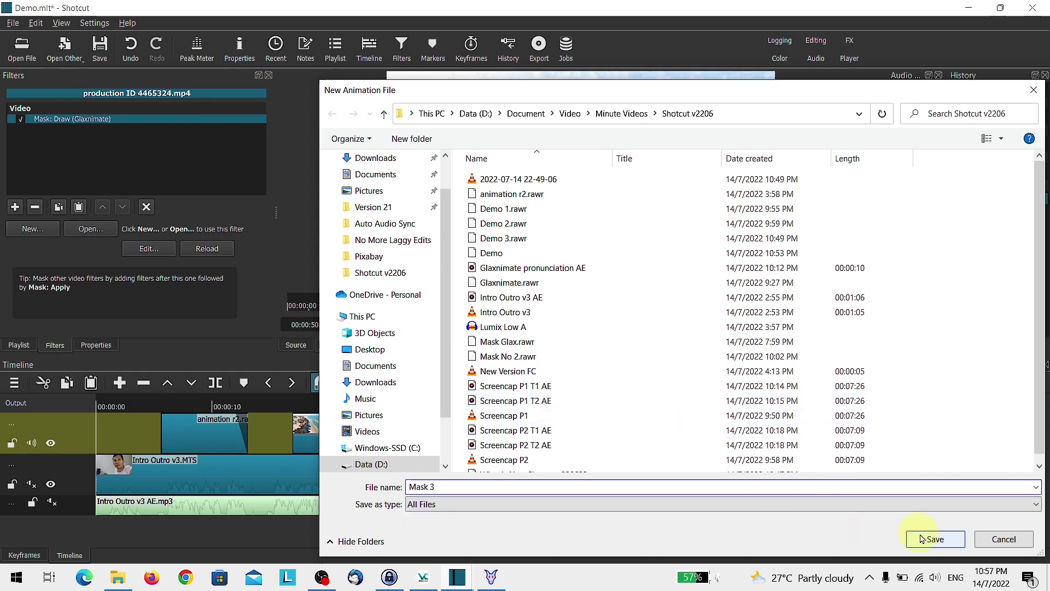
pyautogui.write('.rawr')
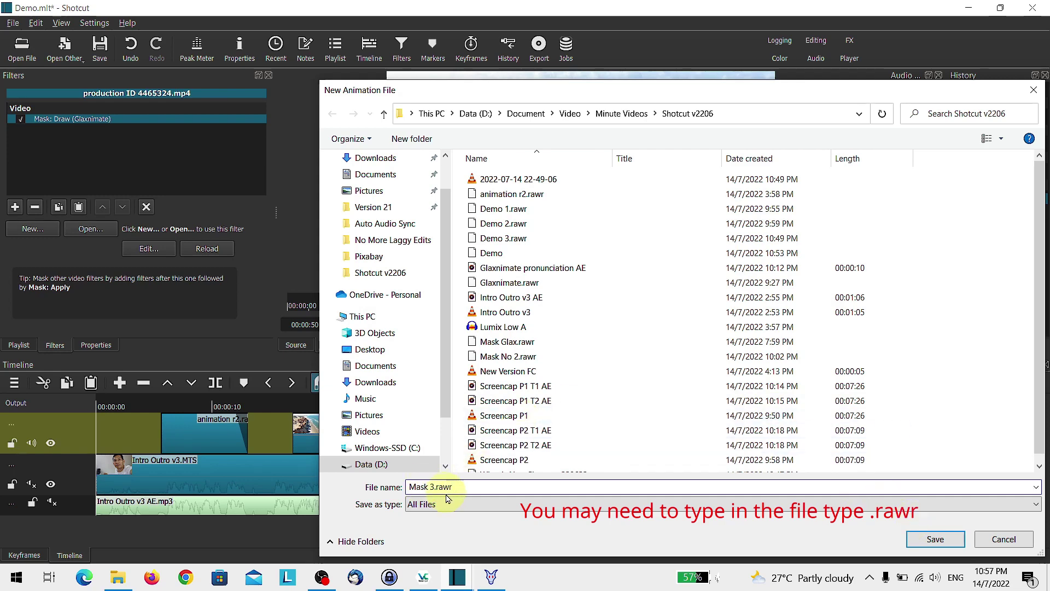
pyautogui.click(921, 539)
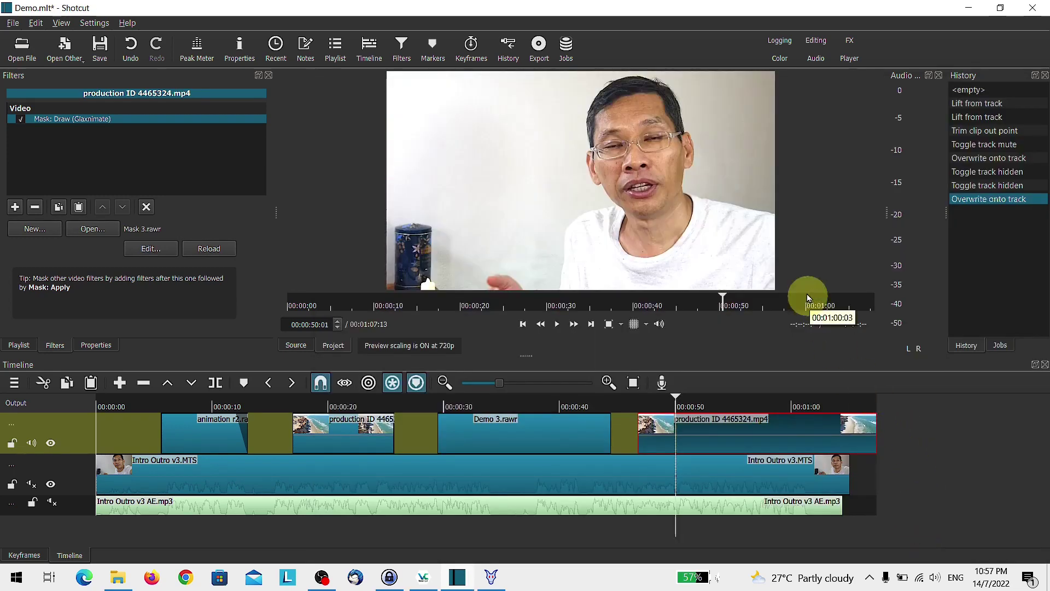
# In Glaxnimate, draw a filled red freehand shape over the cliffs and save the file
pyautogui.moveTo(676, 398); pyautogui.dragTo(674, 399)
pyautogui.click(491, 575)
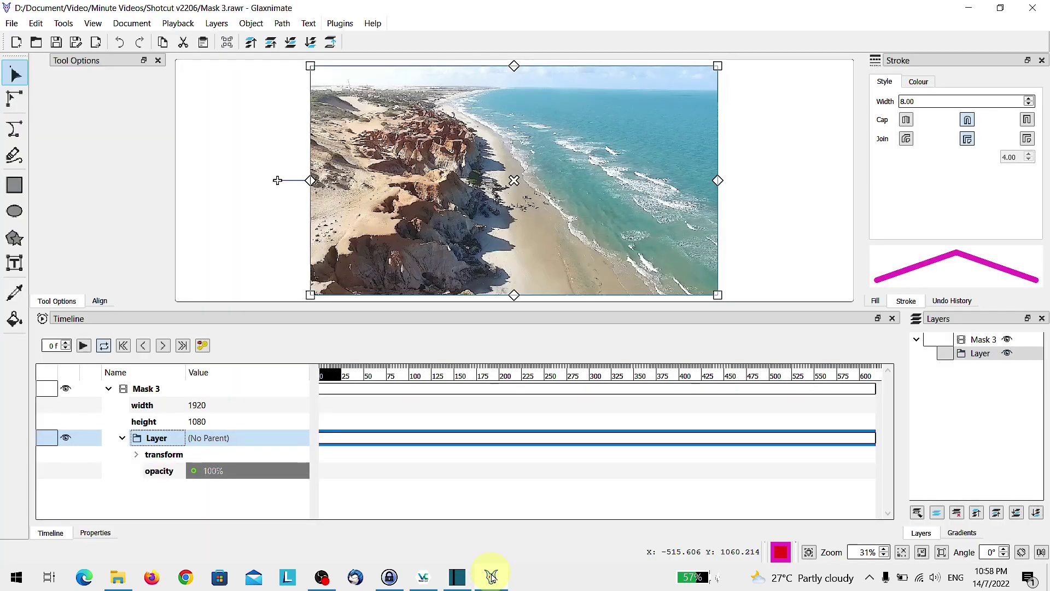
pyautogui.click(12, 157)
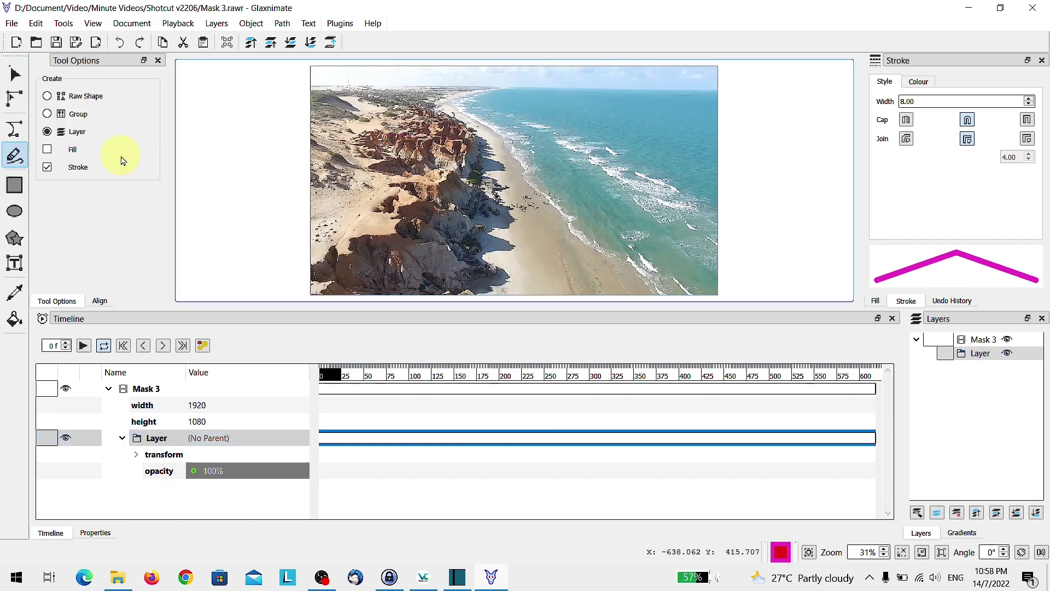
pyautogui.click(47, 150)
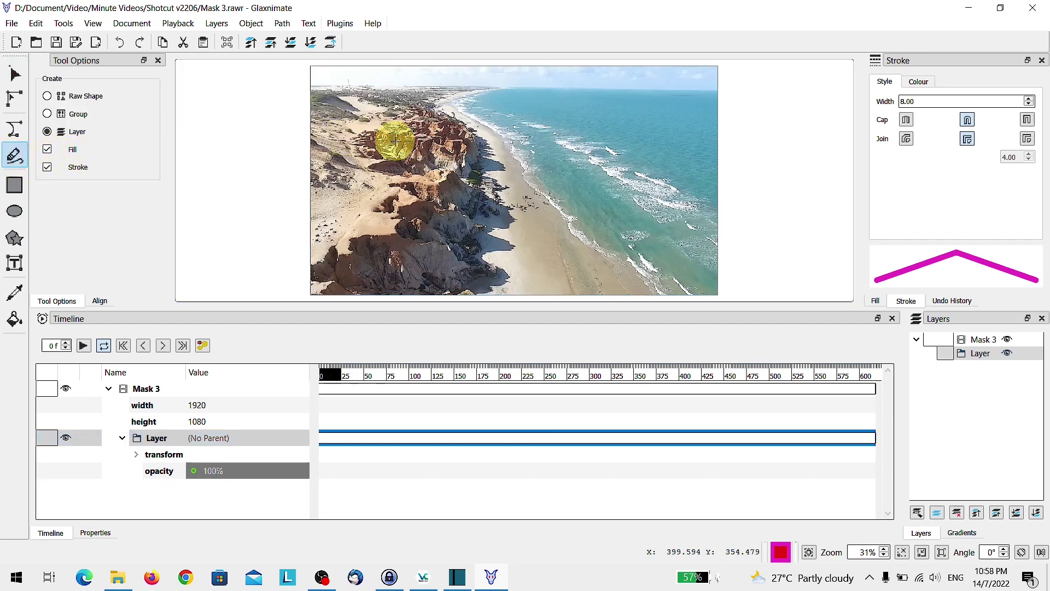
pyautogui.moveTo(391, 143)
pyautogui.mouseDown()
pyautogui.moveTo(398, 172)
pyautogui.moveTo(378, 186)
pyautogui.moveTo(402, 228)
pyautogui.moveTo(358, 248)
pyautogui.moveTo(492, 251)
pyautogui.moveTo(472, 235)
pyautogui.moveTo(495, 209)
pyautogui.moveTo(472, 188)
pyautogui.moveTo(503, 150)
pyautogui.moveTo(424, 109)
pyautogui.moveTo(386, 134)
pyautogui.mouseUp()
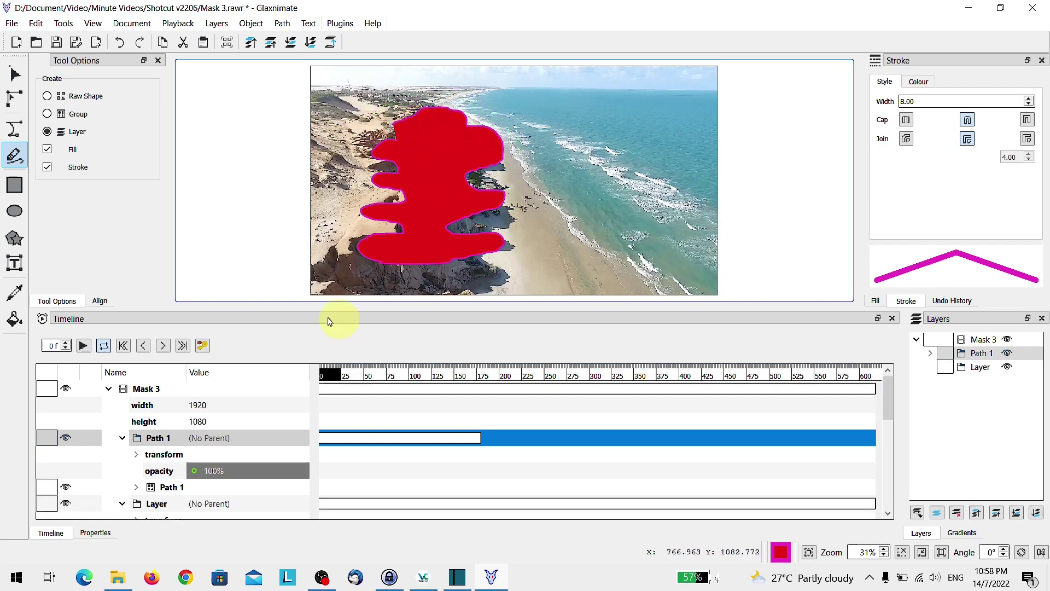
pyautogui.click(56, 44)
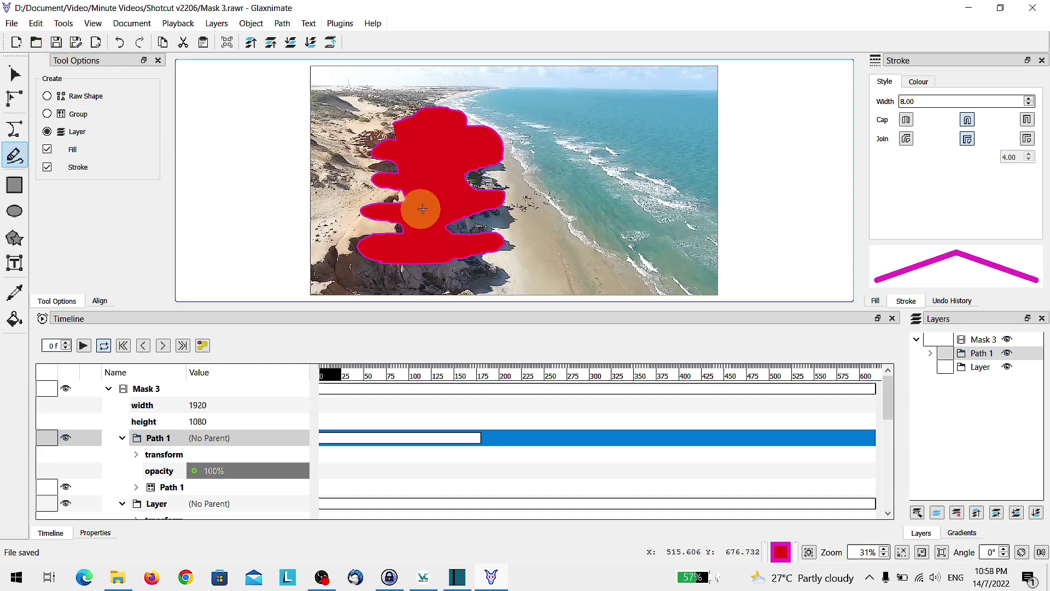
# Record shape keyframes, then at frame 91 pull the mask's right side upward
pyautogui.click(459, 485)
pyautogui.click(202, 345)
pyautogui.click(329, 365)
pyautogui.click(335, 367)
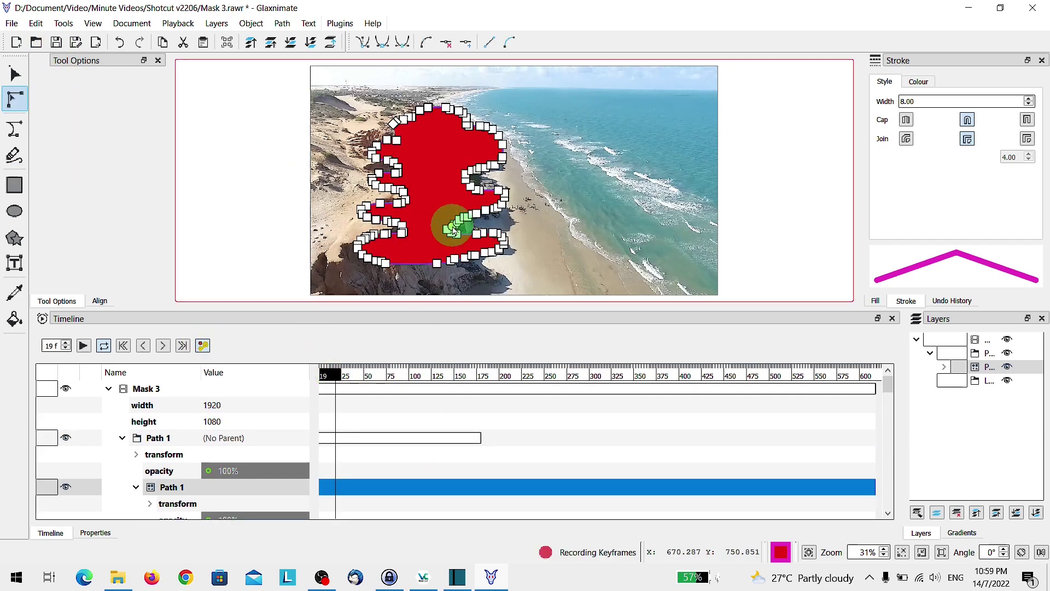
pyautogui.click(211, 390)
pyautogui.click(445, 251)
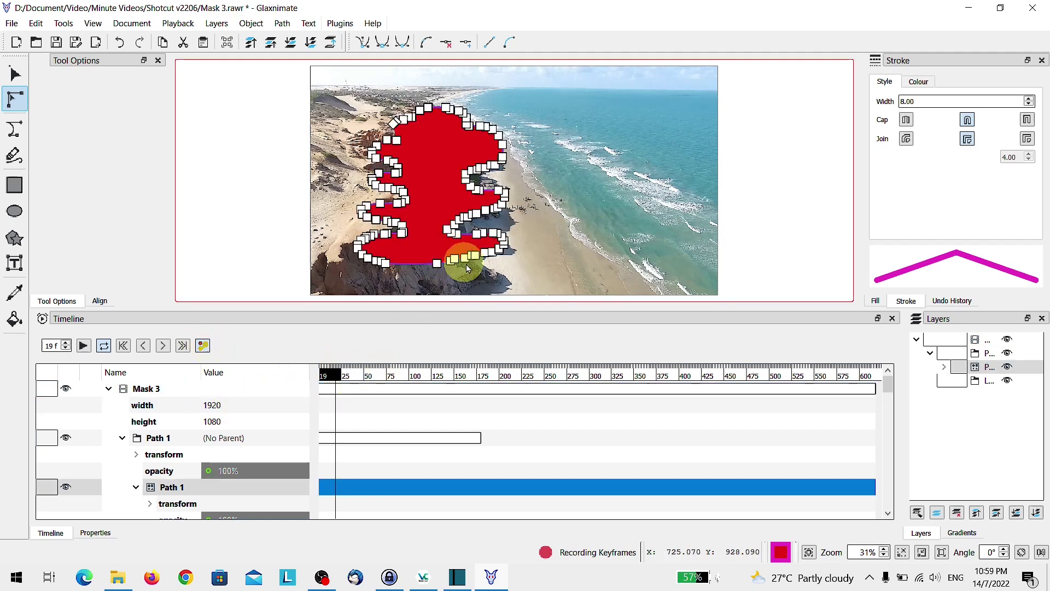
pyautogui.hotkey('ctrl', 'Right')
pyautogui.click(478, 190)
pyautogui.moveTo(477, 190); pyautogui.dragTo(467, 106)
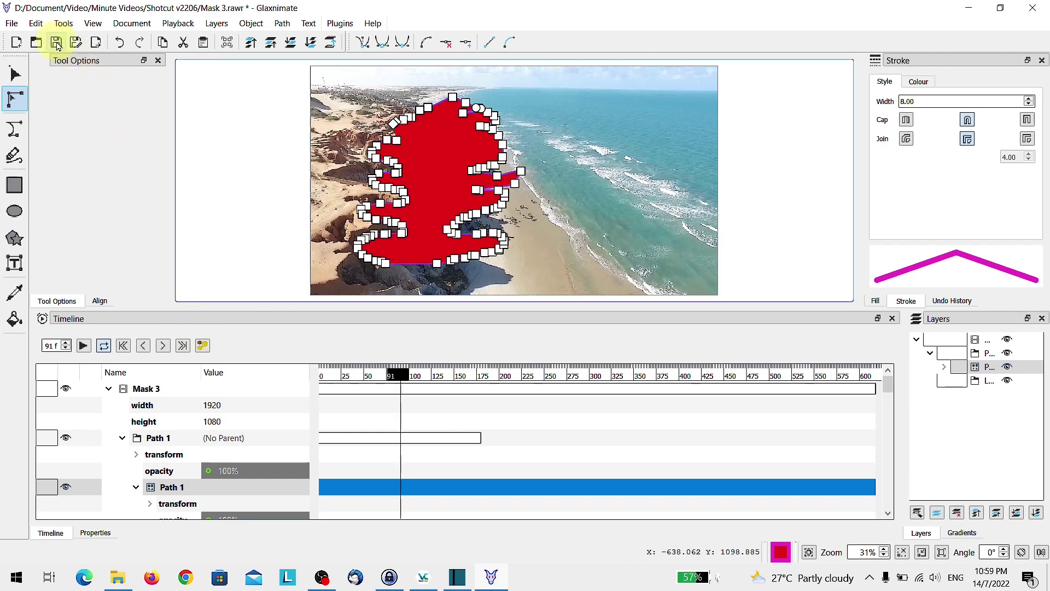
# Reload Mask 3.rawr in Shotcut so the beach clip shows through the animated mask
pyautogui.click(457, 575)
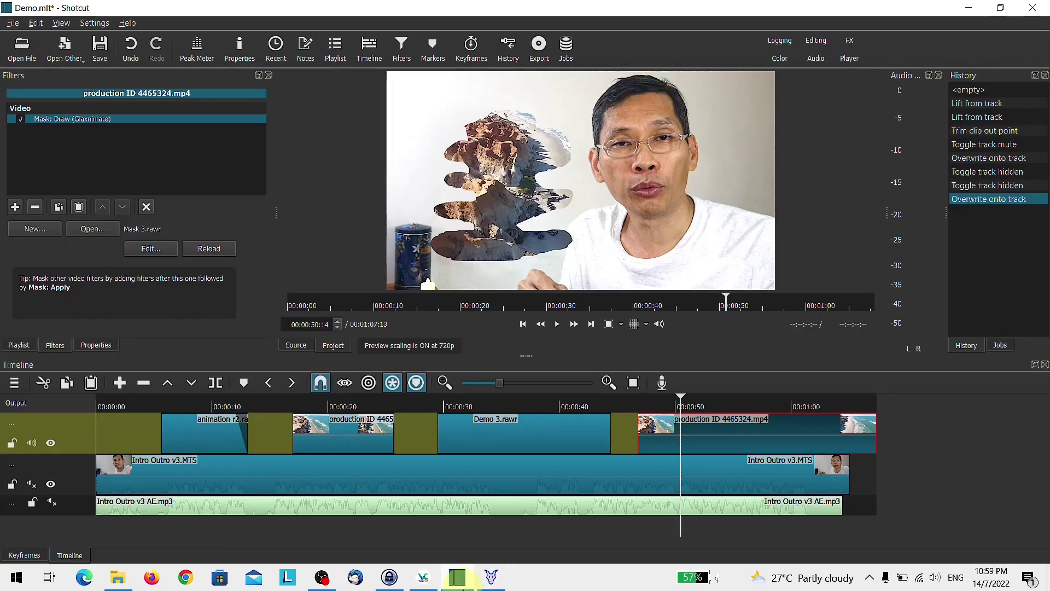
pyautogui.click(208, 248)
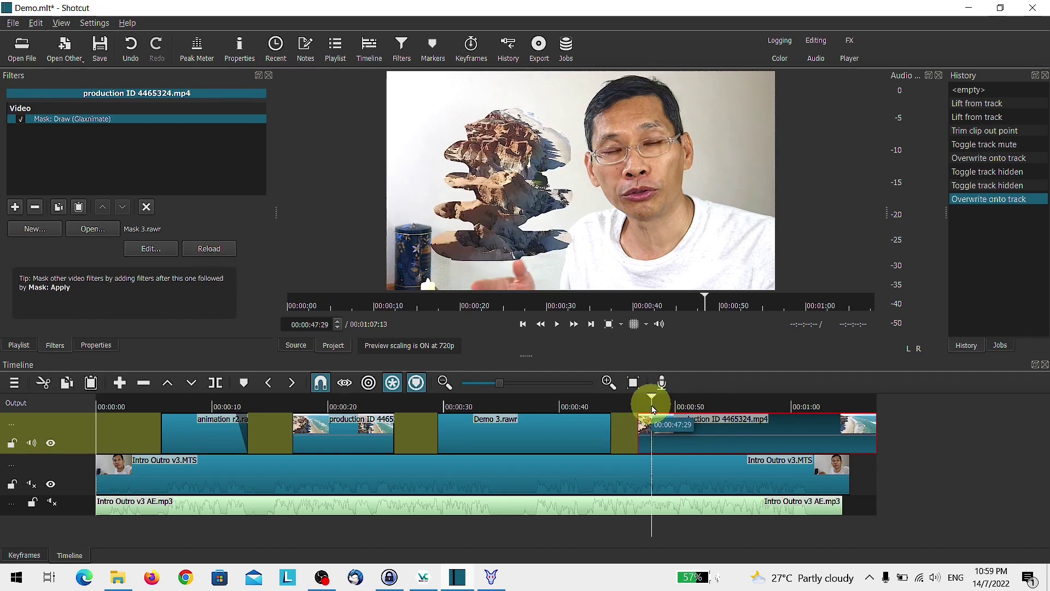